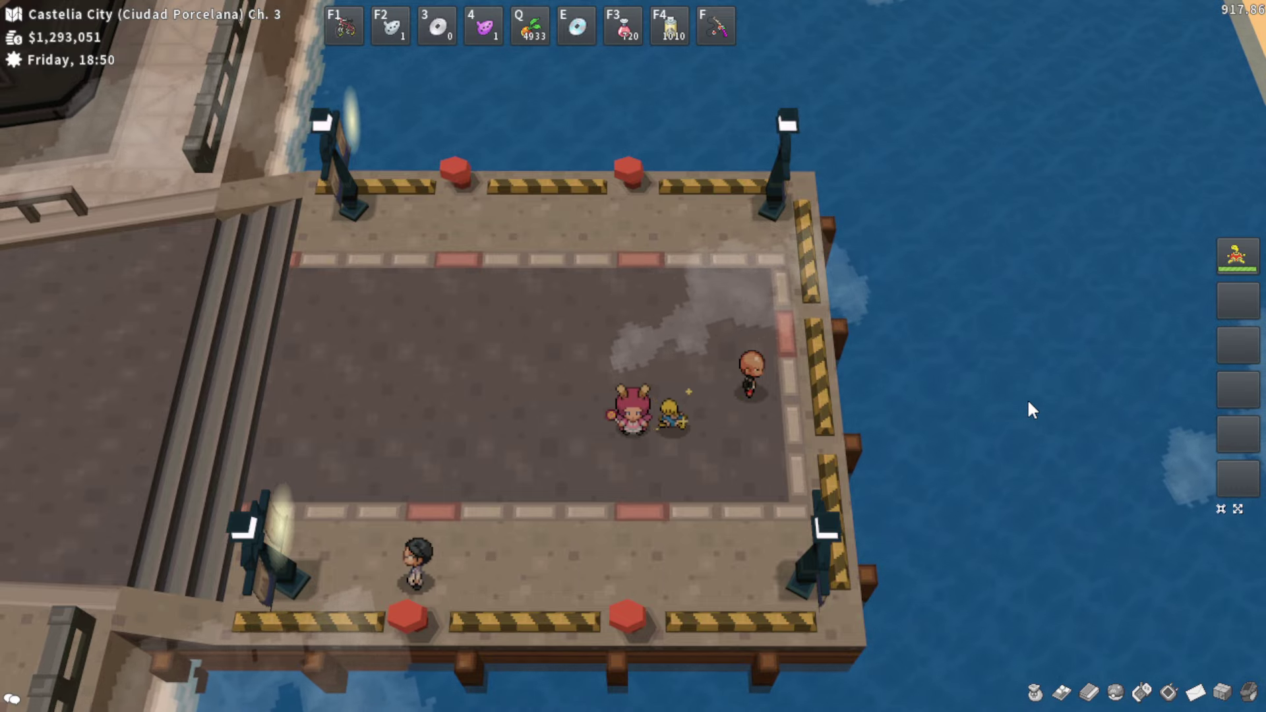
# Bring up the Global Trade Link from the bottom-right toolbar
pyautogui.click(1195, 693)
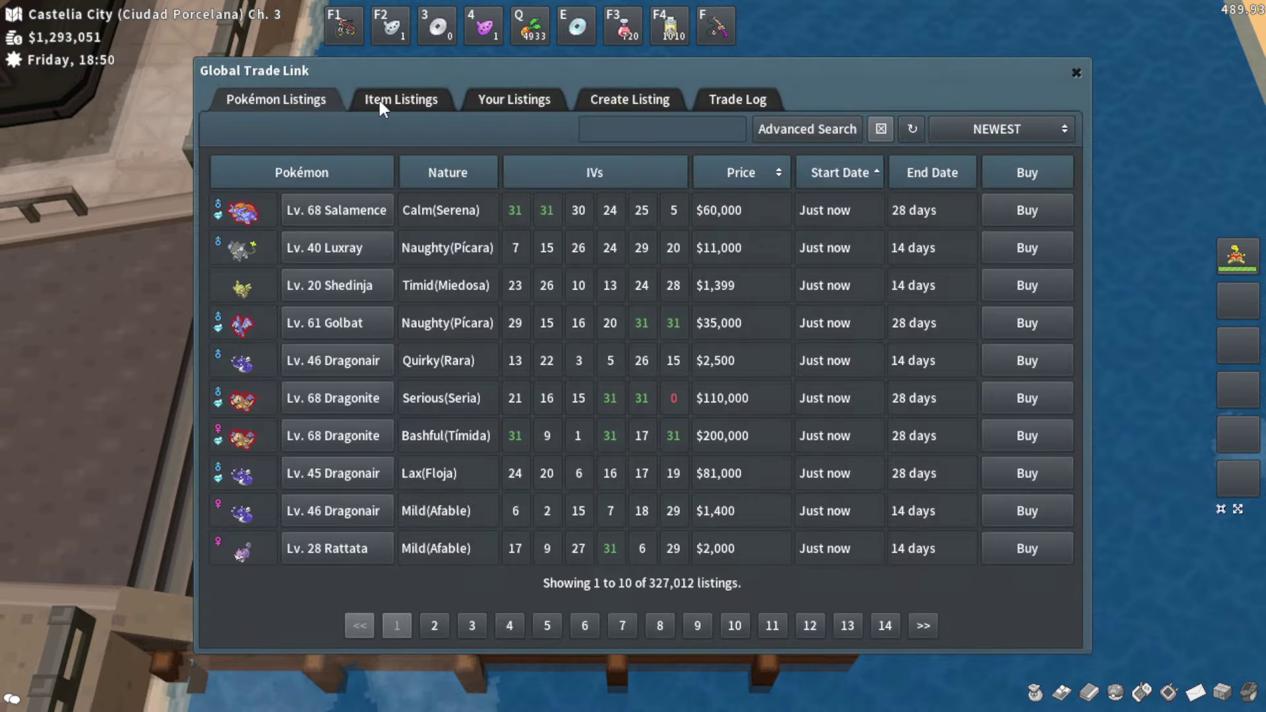
# Search Item Listings for 'rich' and sort the Riches Charm offers by lowest price
pyautogui.click(379, 99)
pyautogui.click(627, 130)
pyautogui.write('r')
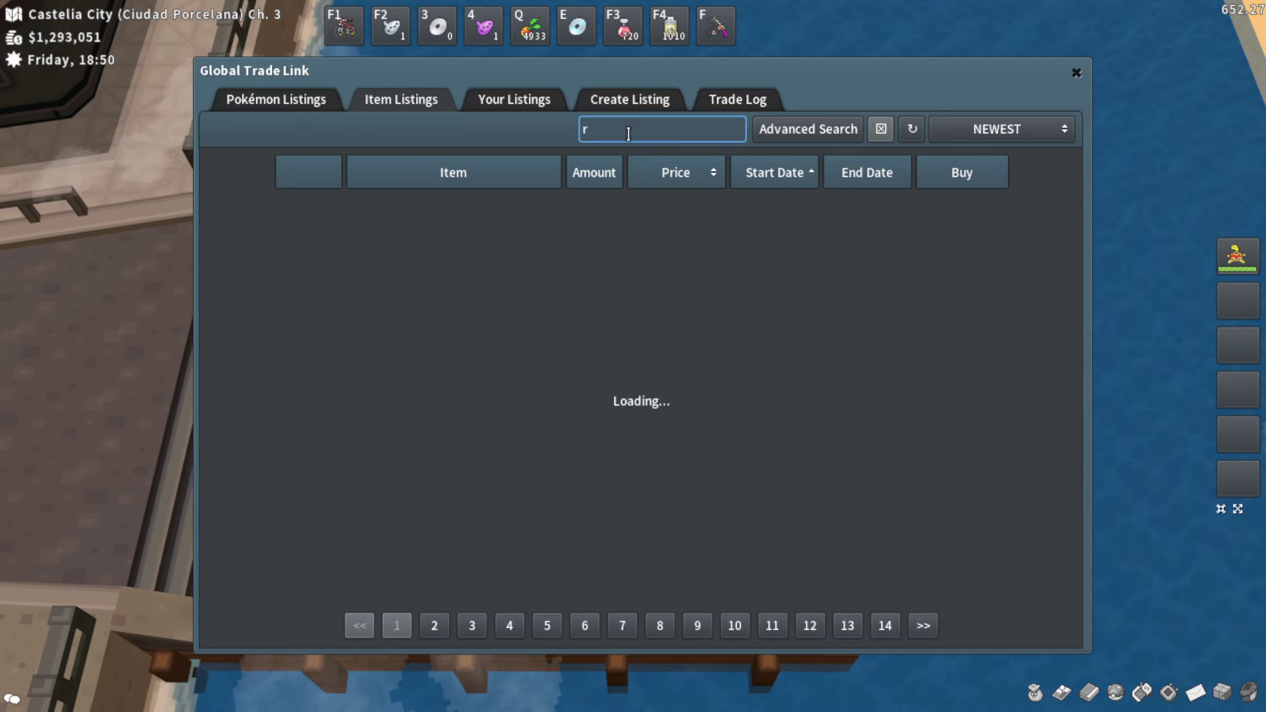
pyautogui.write('ich')
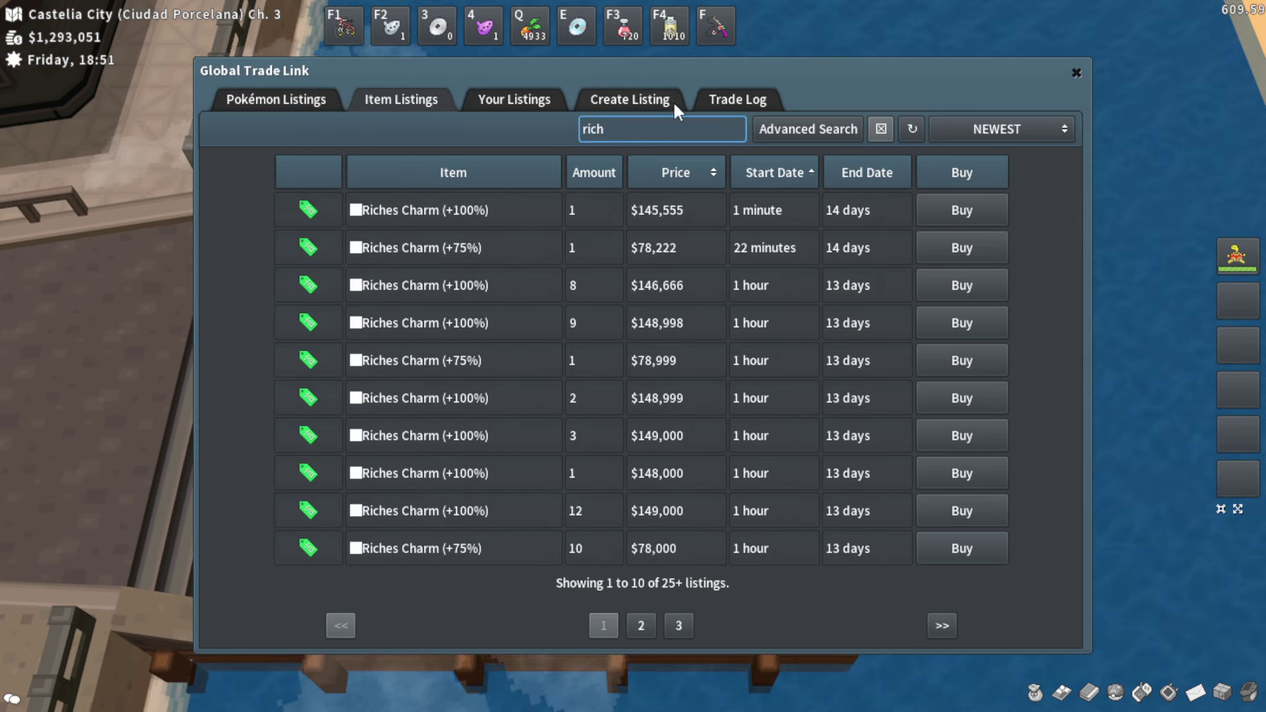
pyautogui.click(674, 178)
pyautogui.moveTo(527, 211)
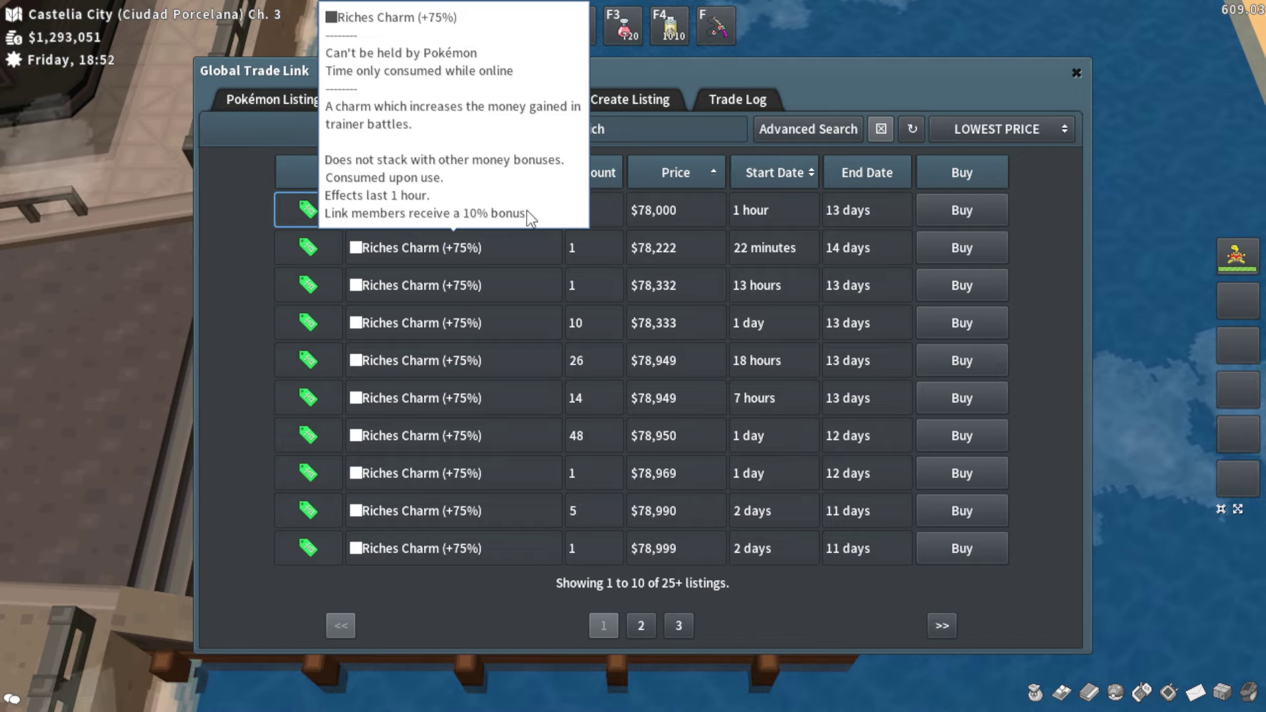
pyautogui.click(698, 181)
pyautogui.click(697, 181)
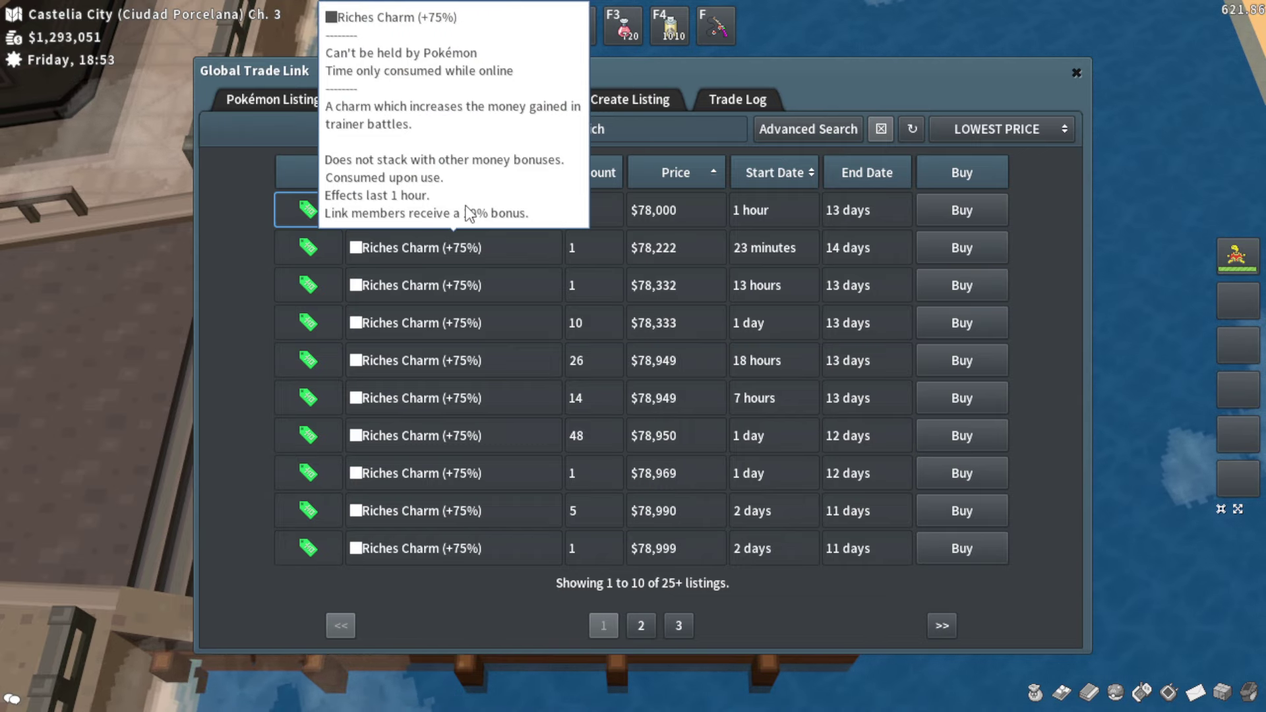
# Close the trade window and bring up the Gift Shop
pyautogui.click(1219, 695)
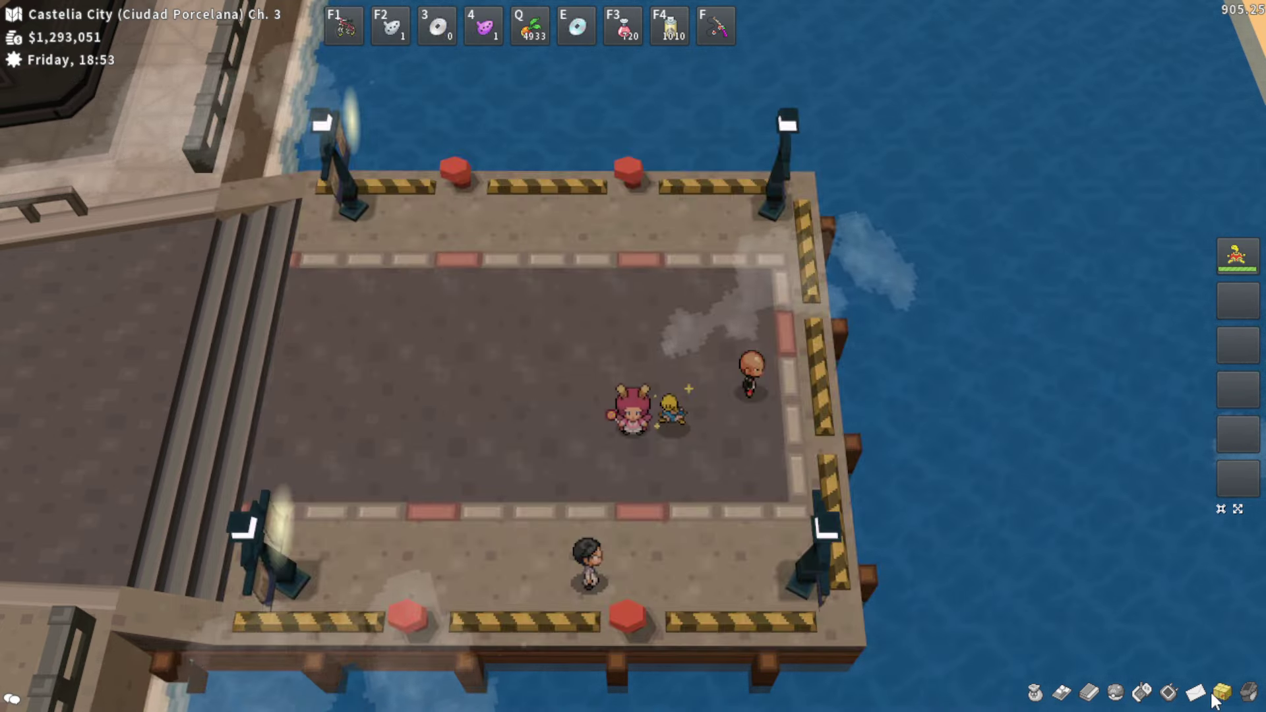
pyautogui.click(1219, 695)
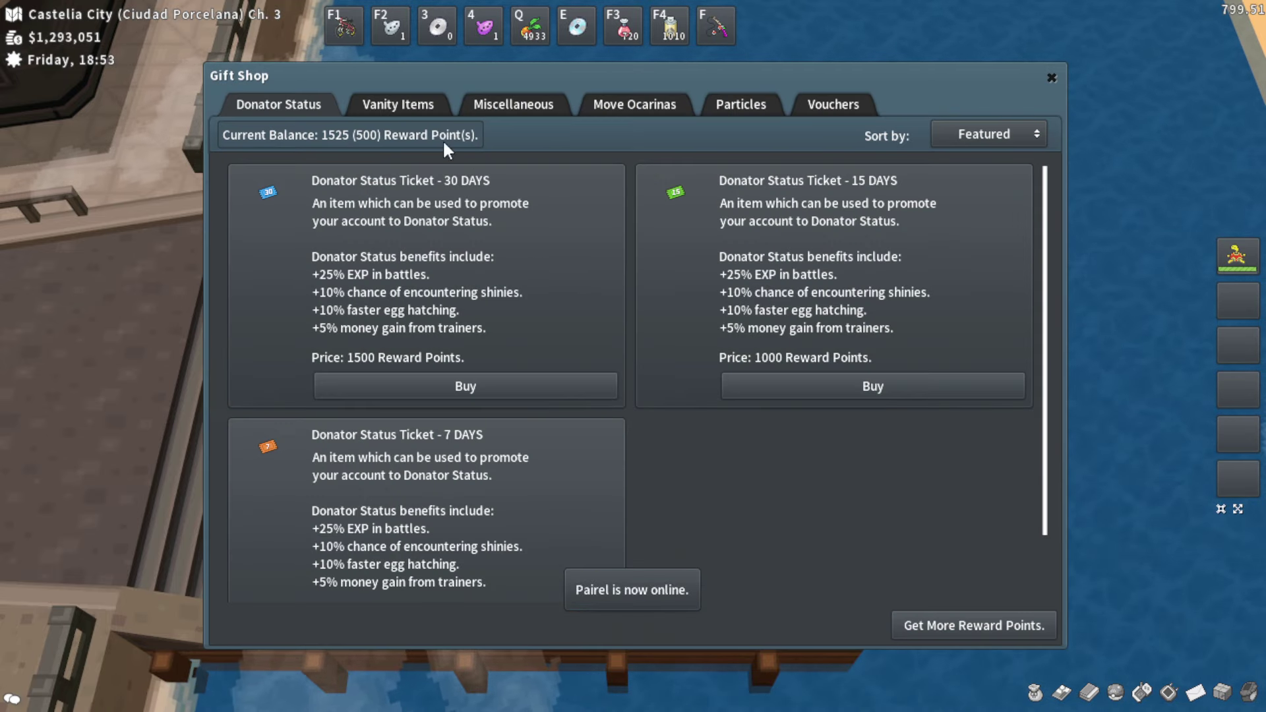
# Browse Vanity Items, Move Ocarinas, Vouchers, then the Miscellaneous items like Shiny Charm
pyautogui.click(402, 104)
pyautogui.click(634, 108)
pyautogui.click(745, 110)
pyautogui.click(859, 99)
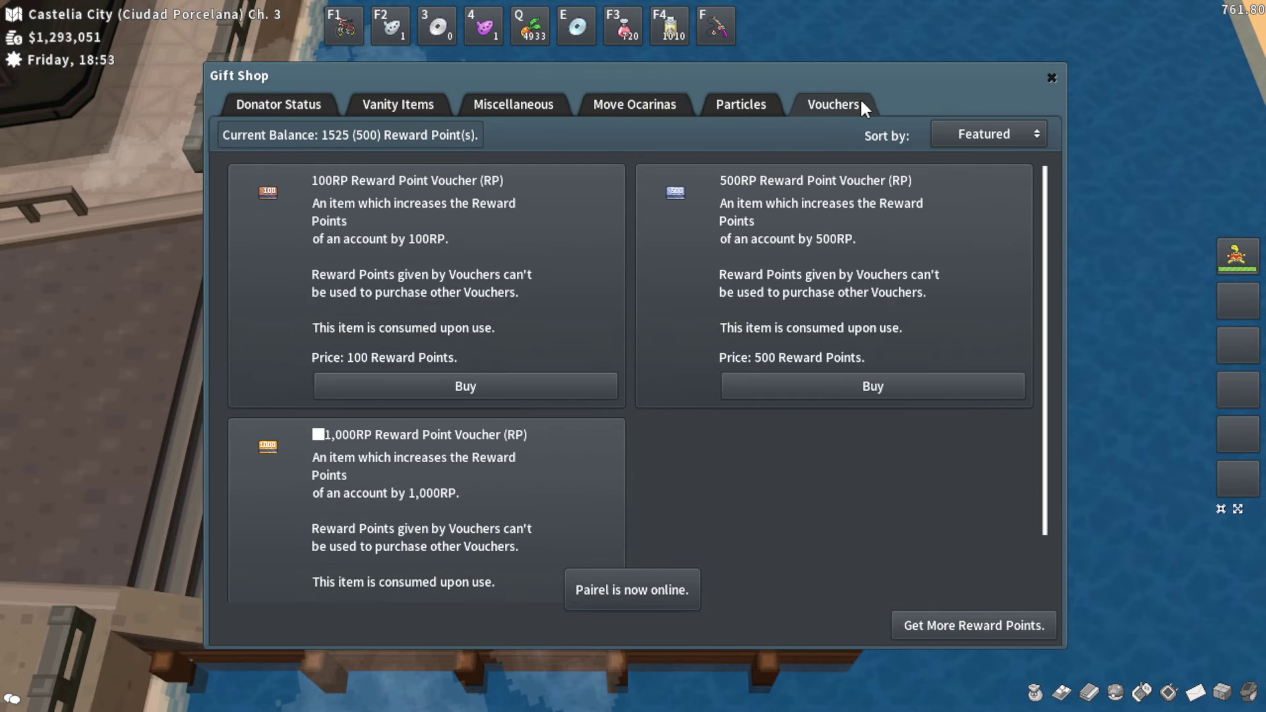
pyautogui.click(525, 104)
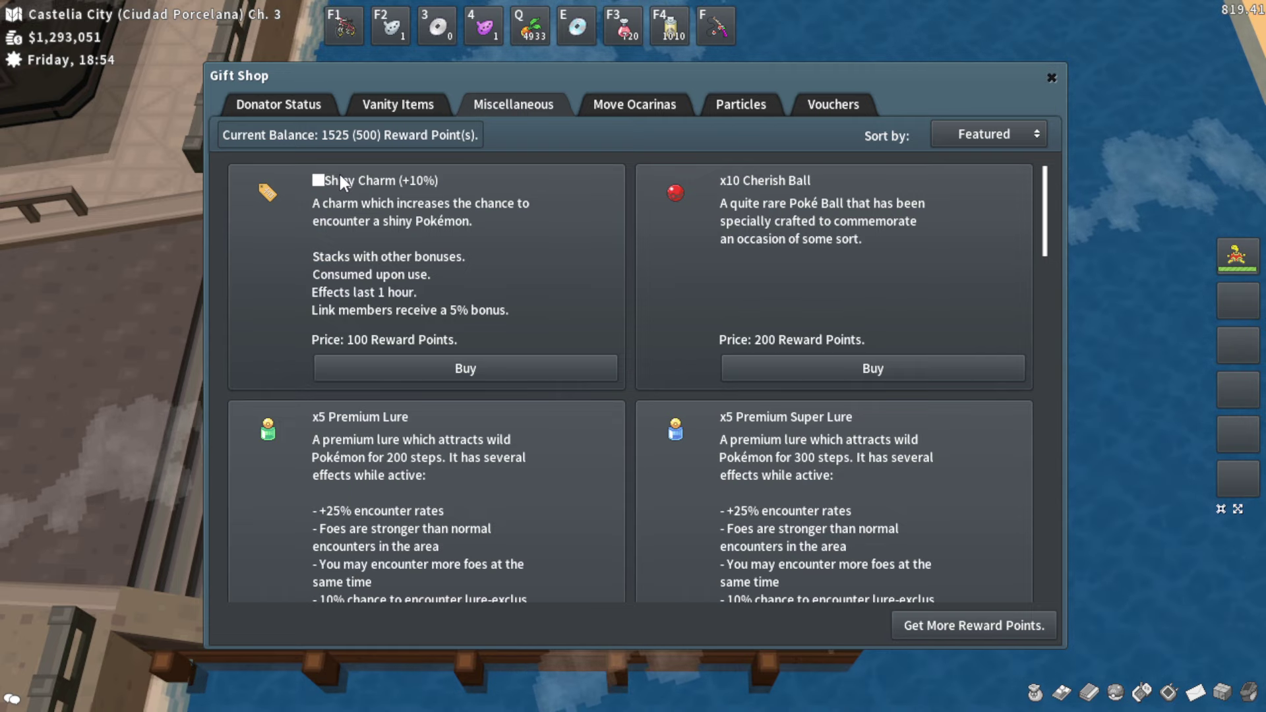
# Close the Gift Shop window
pyautogui.click(1051, 78)
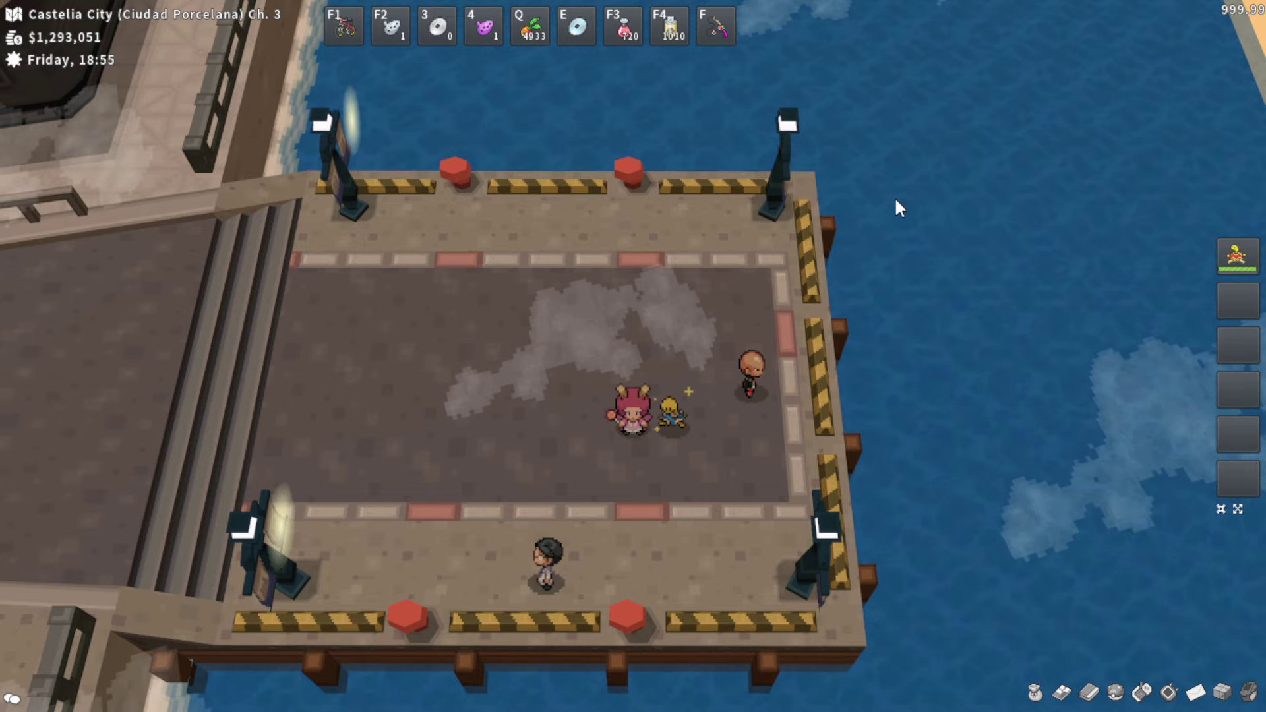
# Reopen the Global Trade Link, search Item Listings for 'rich' and sort by lowest price
pyautogui.click(1141, 691)
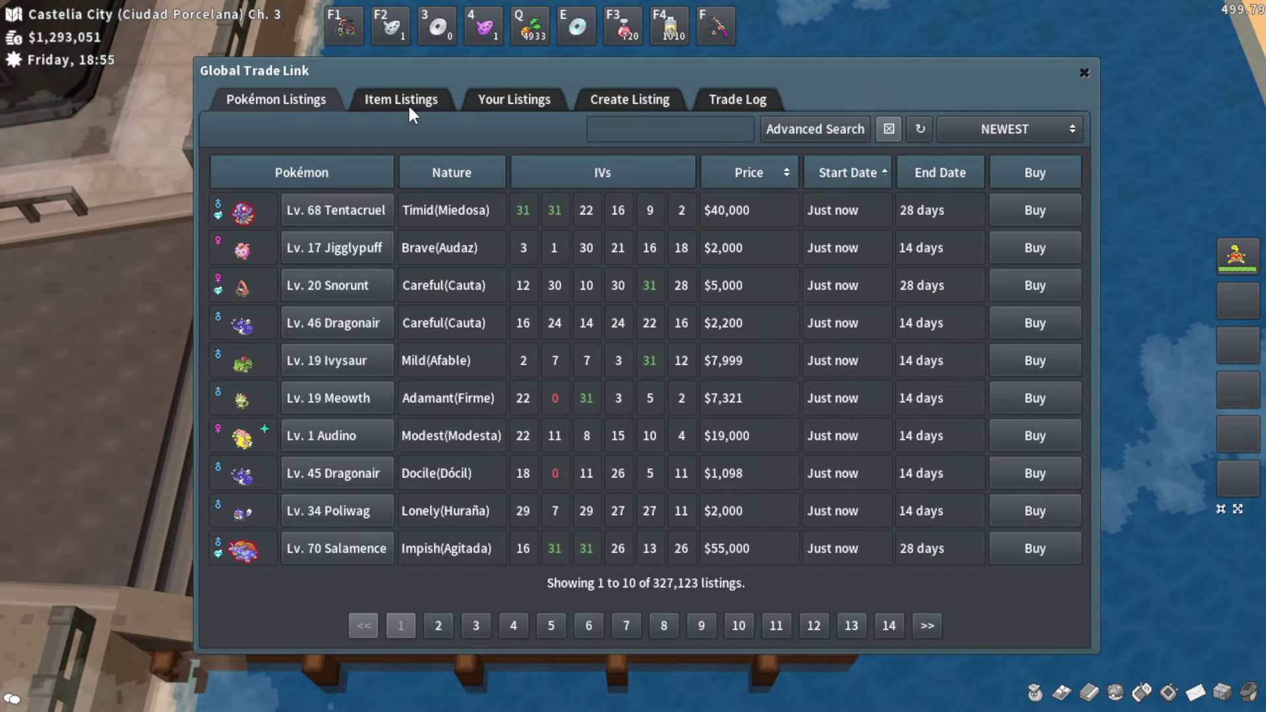
pyautogui.click(401, 99)
pyautogui.click(702, 136)
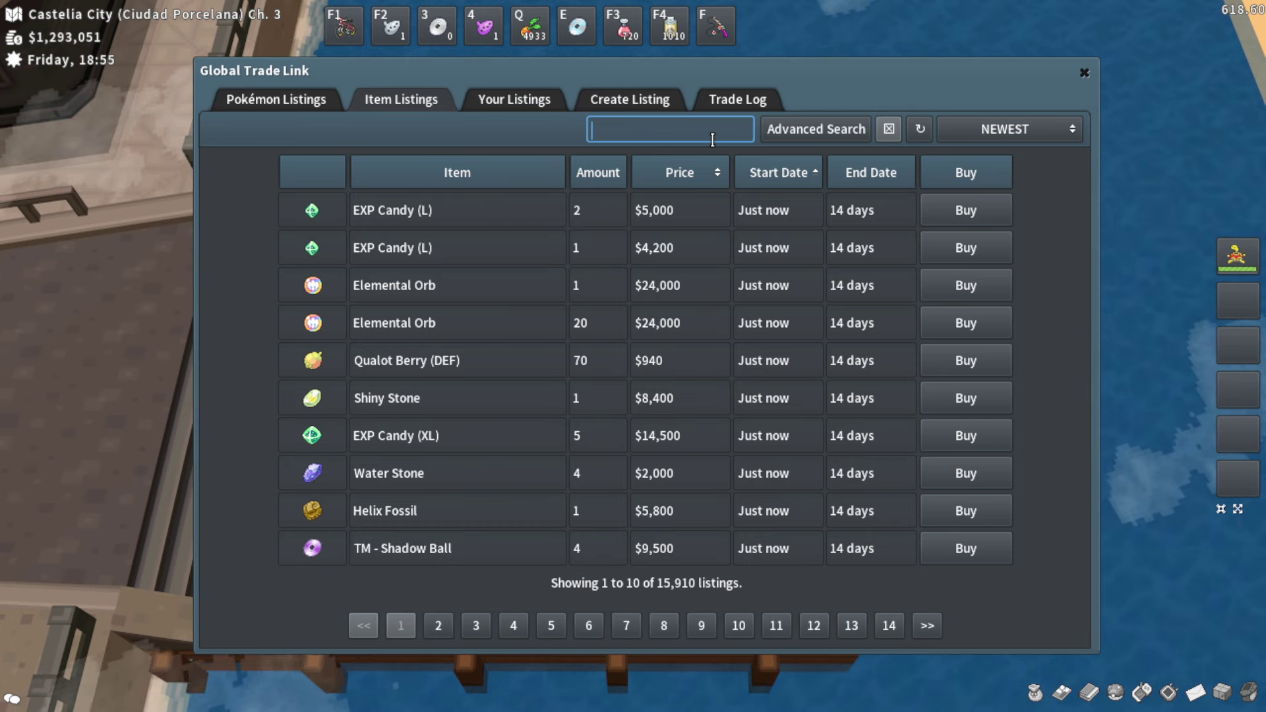
pyautogui.write('rich')
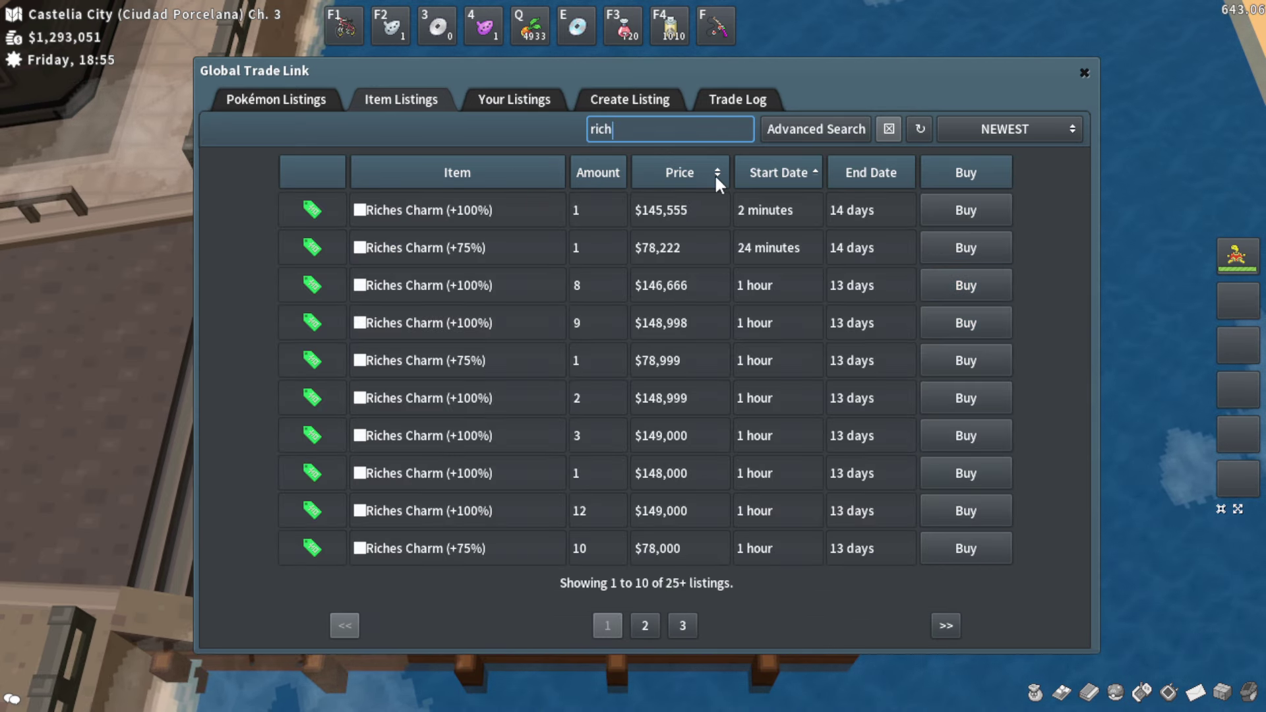
pyautogui.click(714, 173)
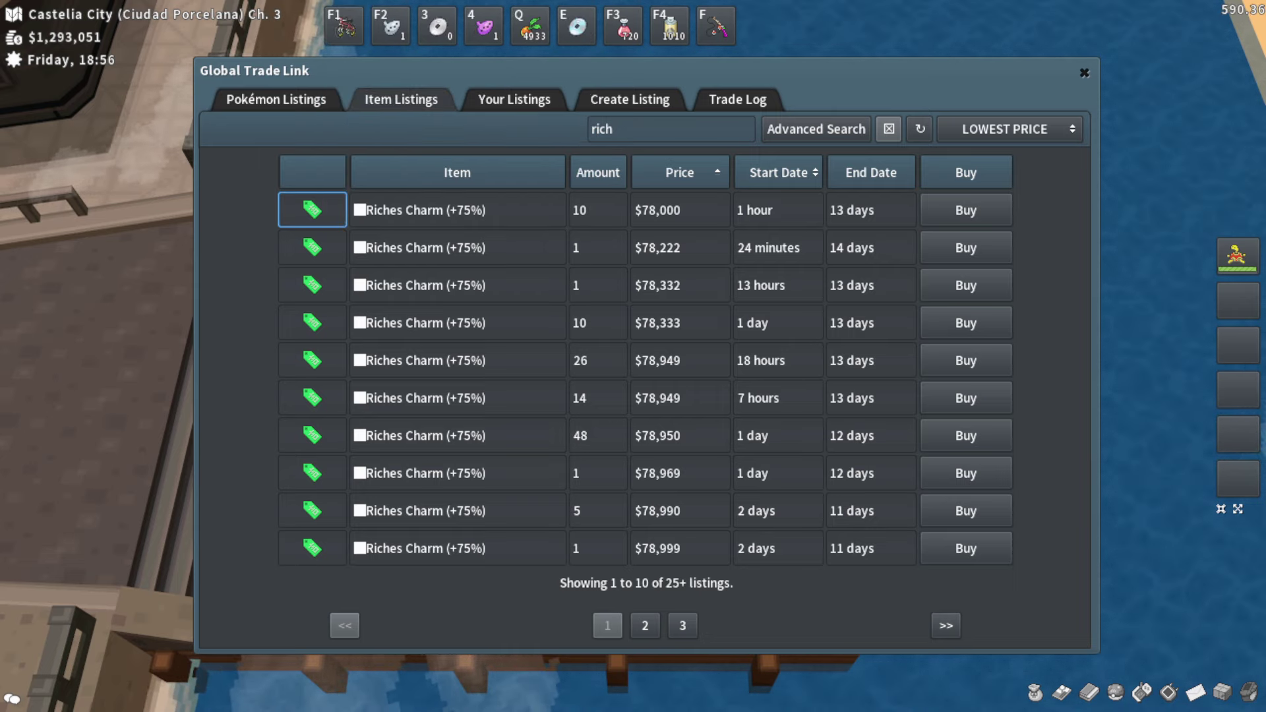
pyautogui.moveTo(425, 209)
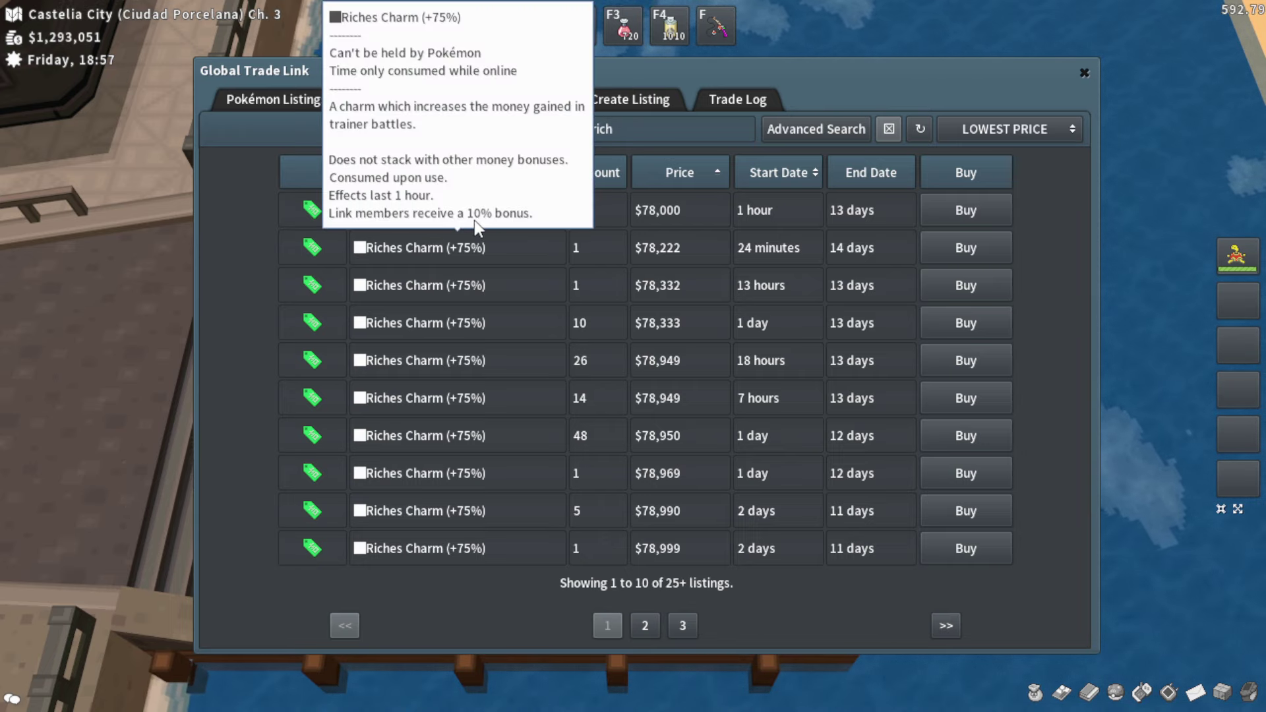
pyautogui.click(475, 96)
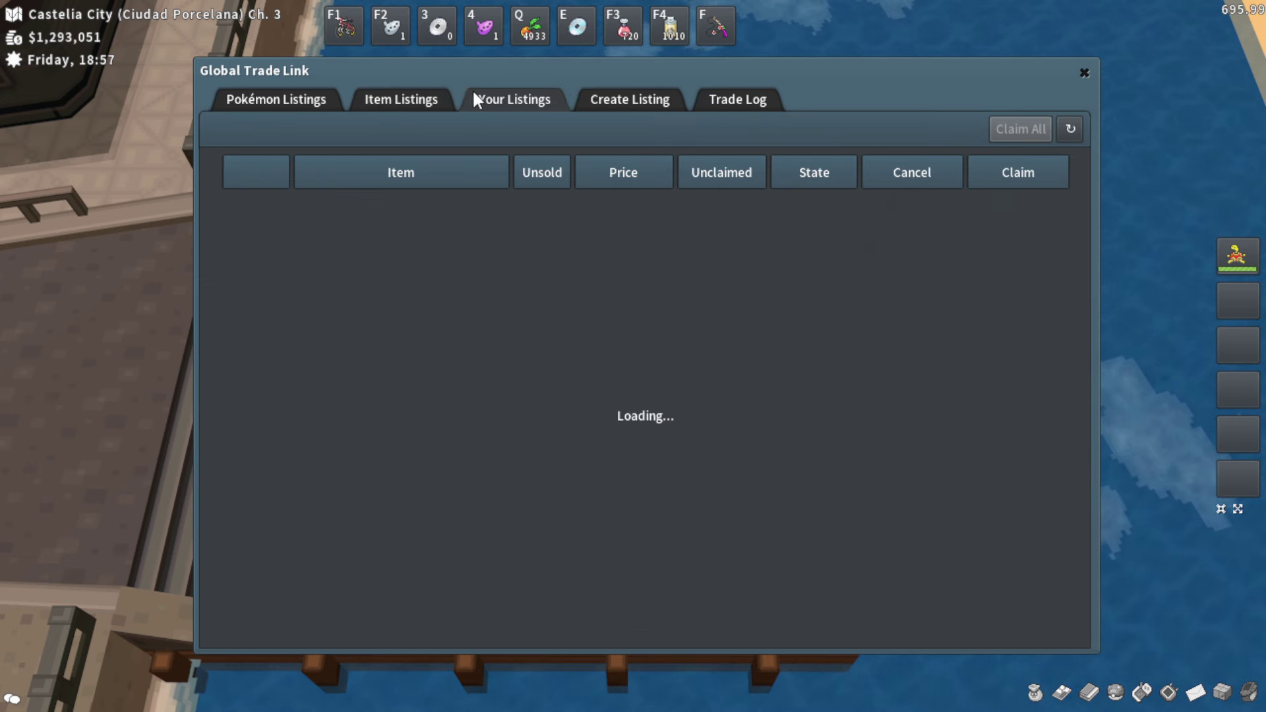
pyautogui.click(427, 99)
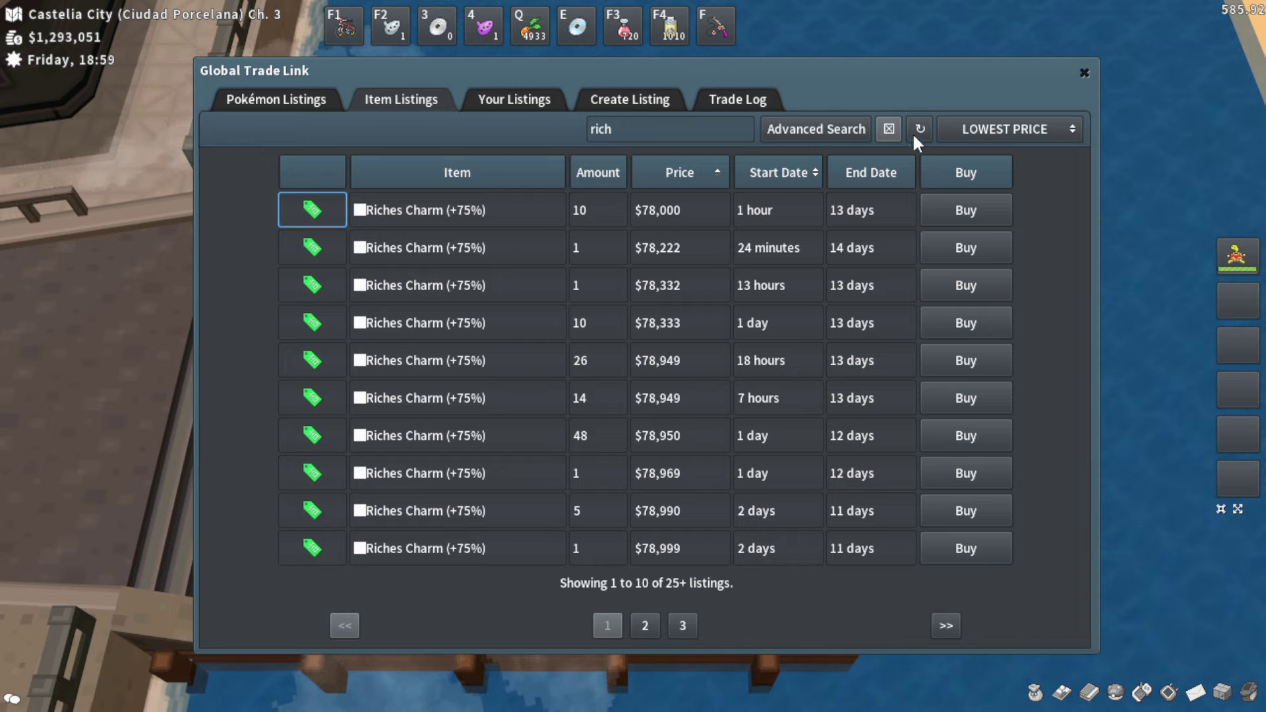
pyautogui.click(510, 94)
pyautogui.click(433, 95)
# Switch through Pokémon Listings back to the Riches Charm item listings
pyautogui.click(303, 98)
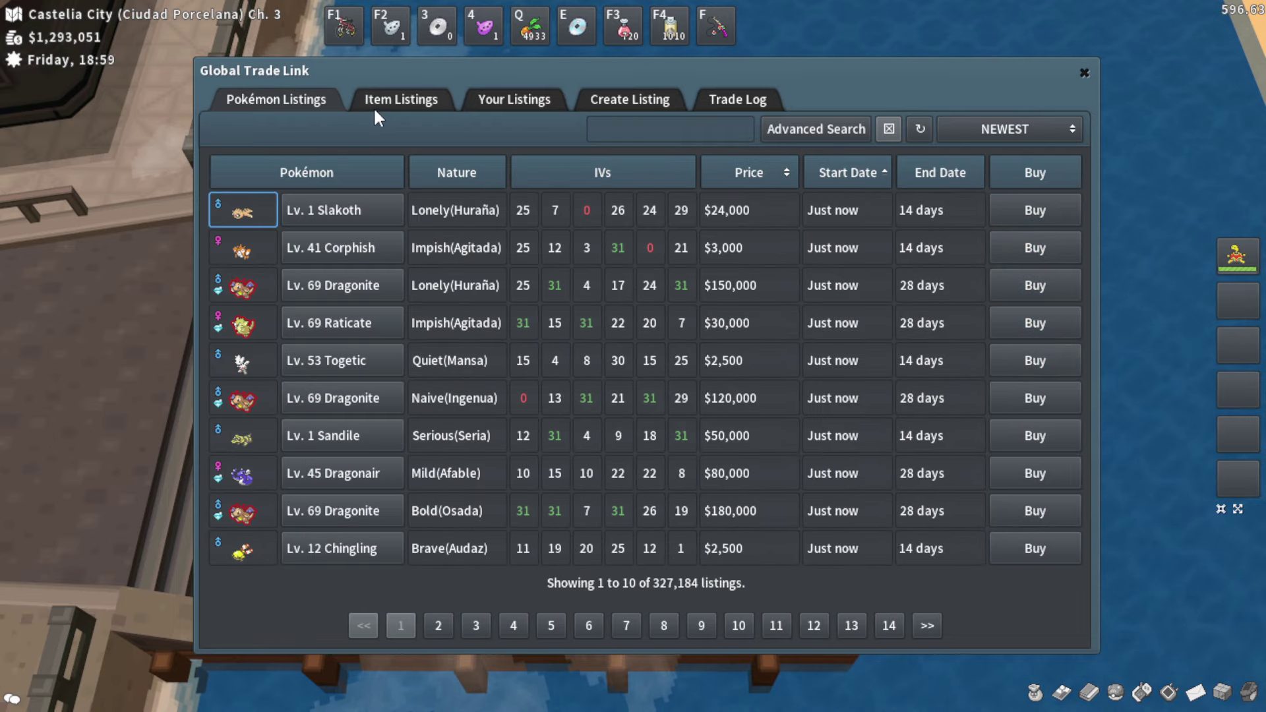
pyautogui.click(412, 99)
pyautogui.write('rich')
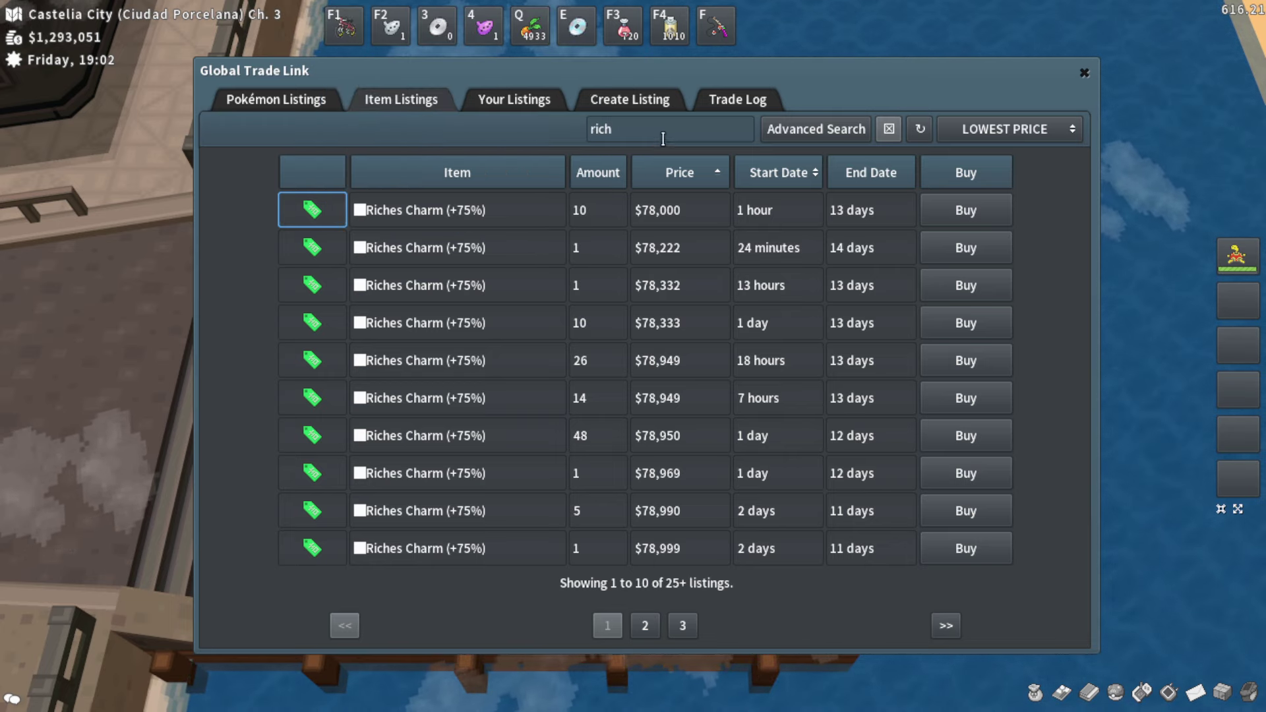
pyautogui.click(537, 104)
pyautogui.click(423, 96)
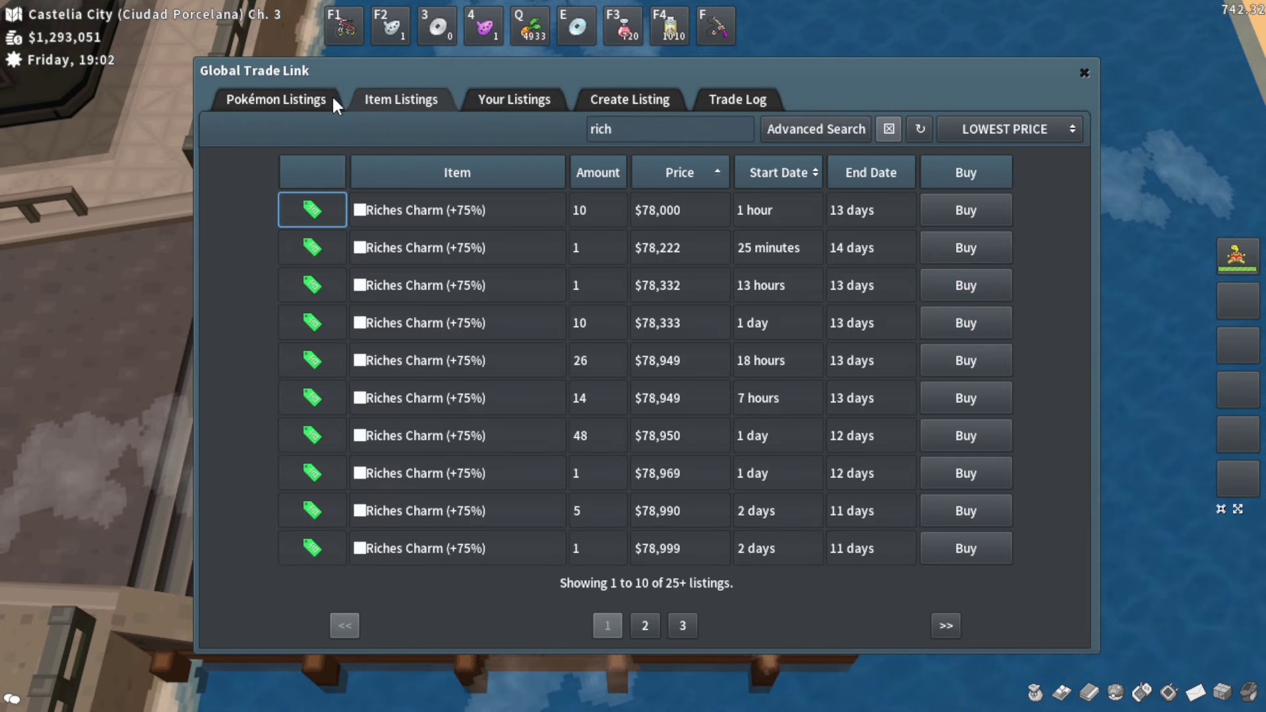
pyautogui.click(332, 94)
pyautogui.click(416, 103)
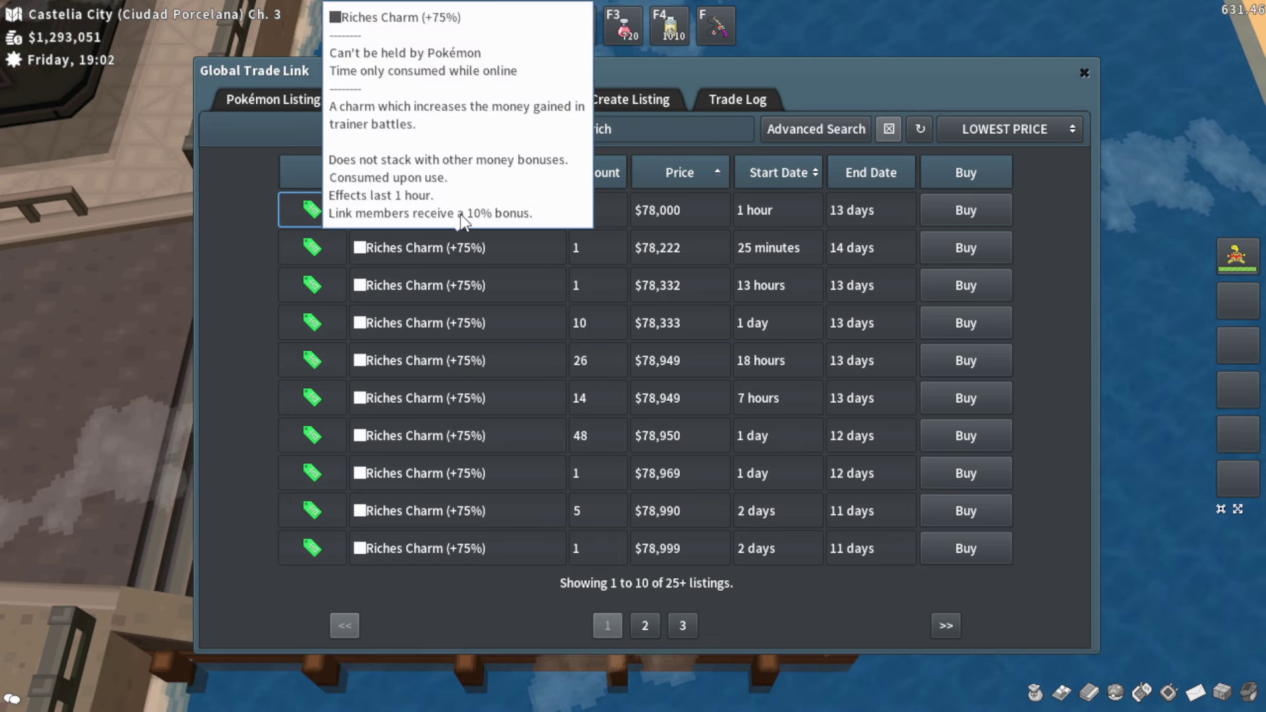
pyautogui.moveTo(425, 210)
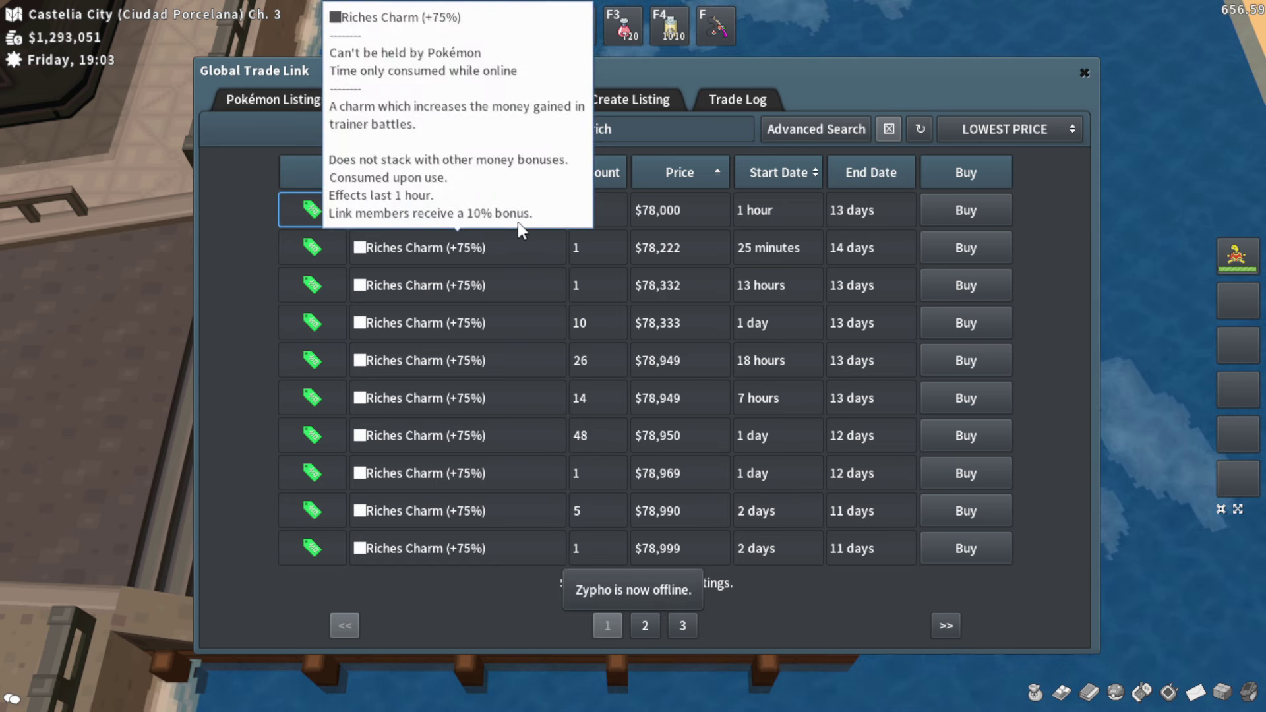
pyautogui.click(521, 102)
pyautogui.click(414, 95)
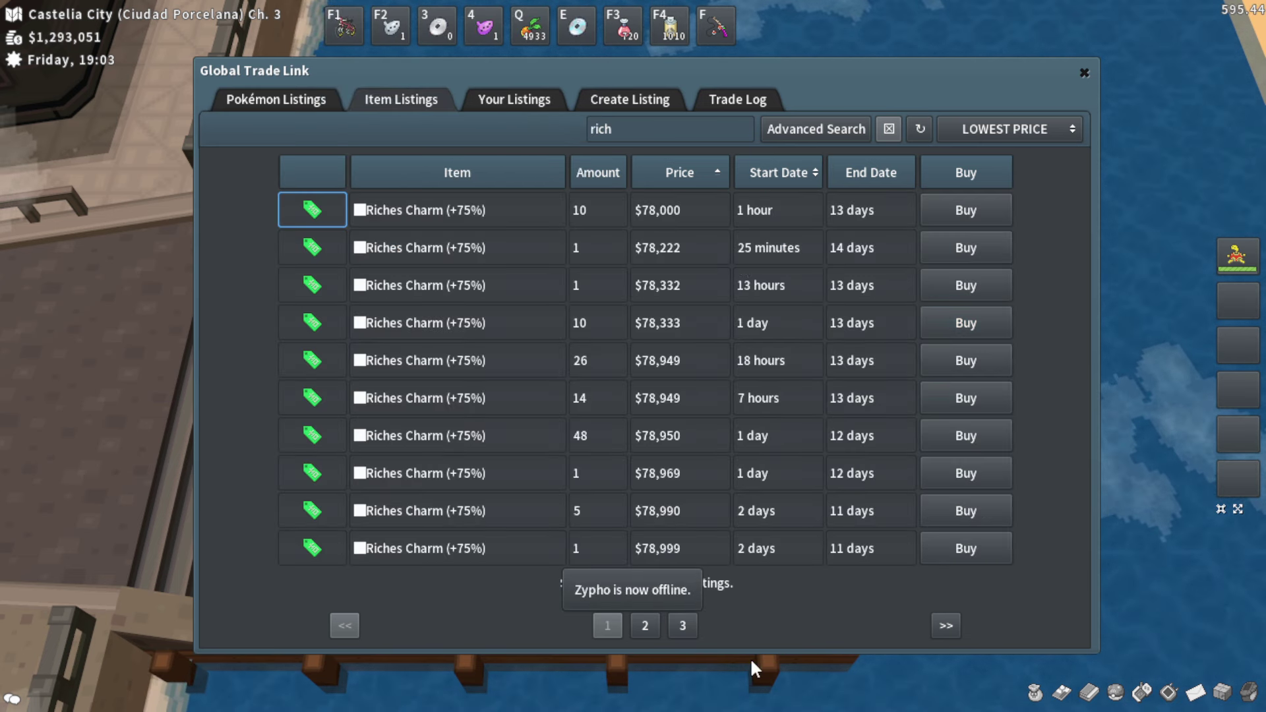
pyautogui.click(648, 627)
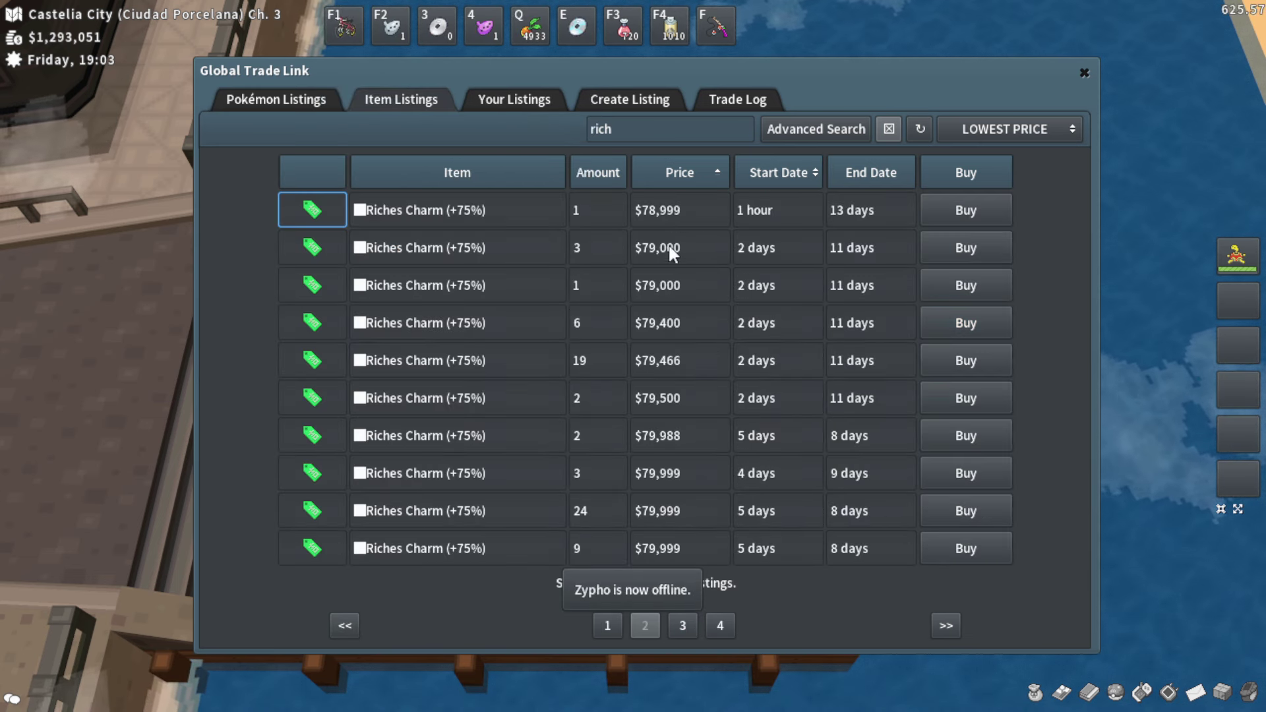
pyautogui.click(690, 629)
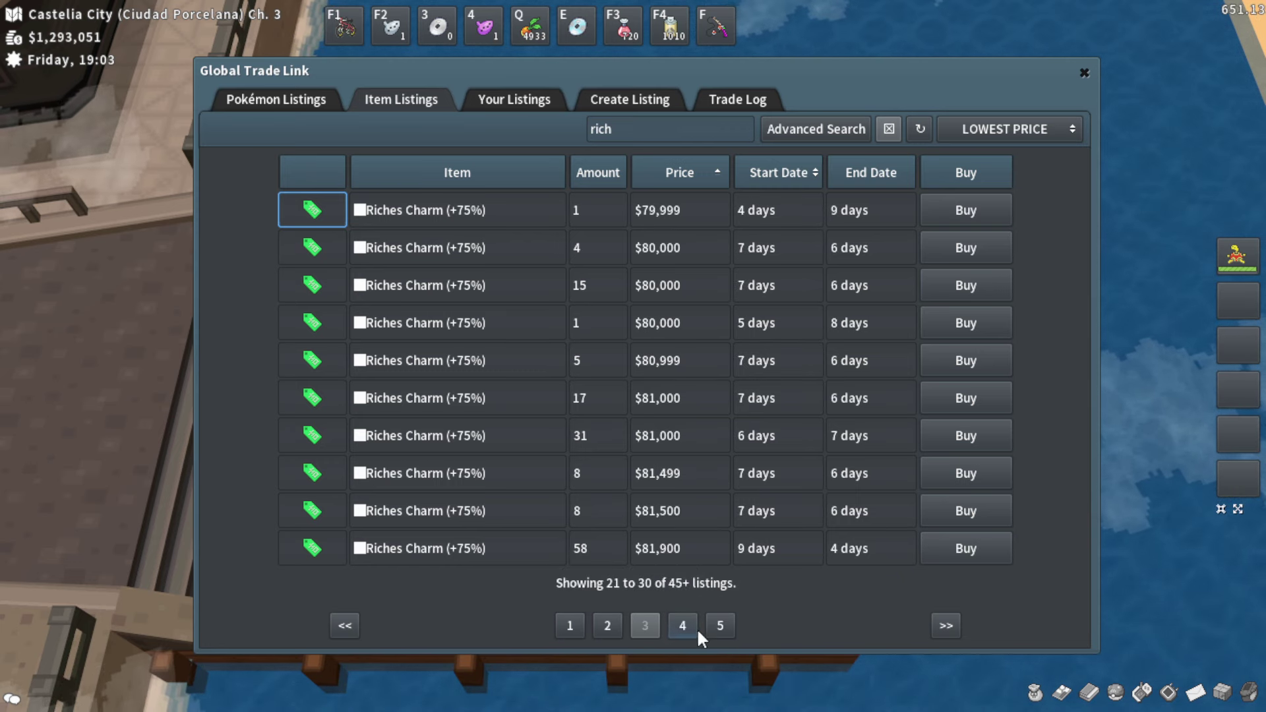
pyautogui.click(693, 625)
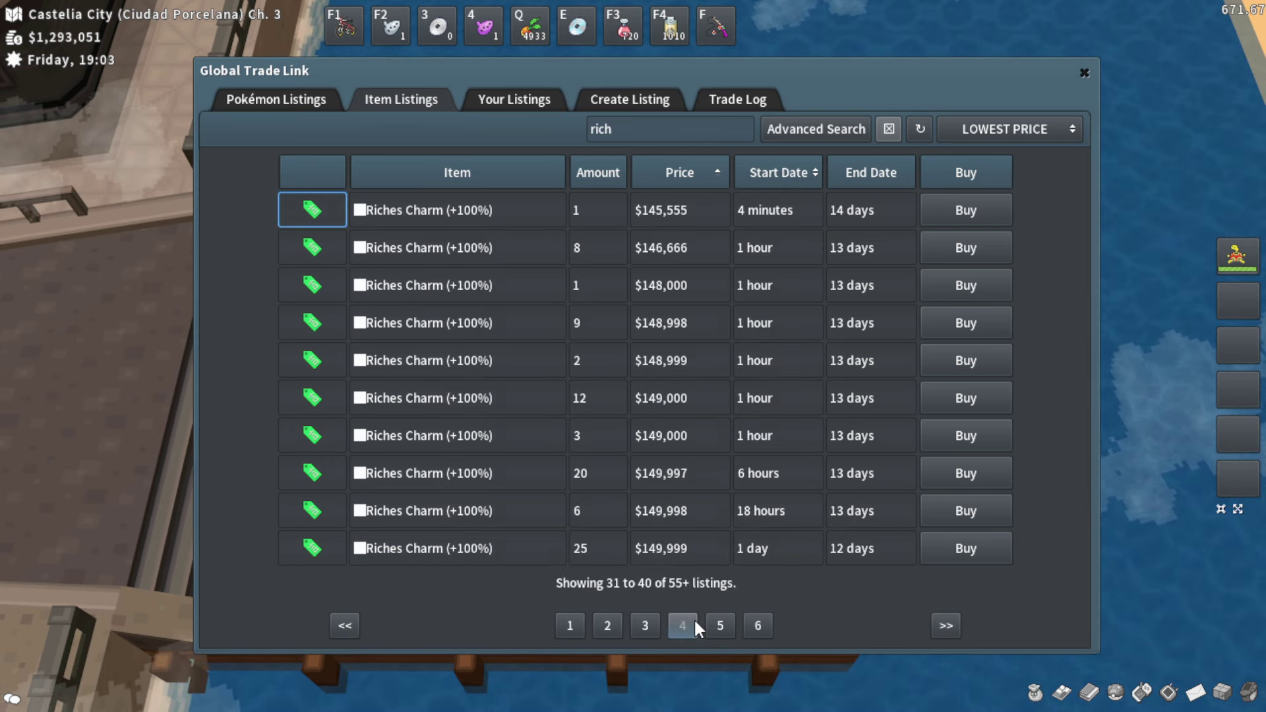
pyautogui.click(654, 627)
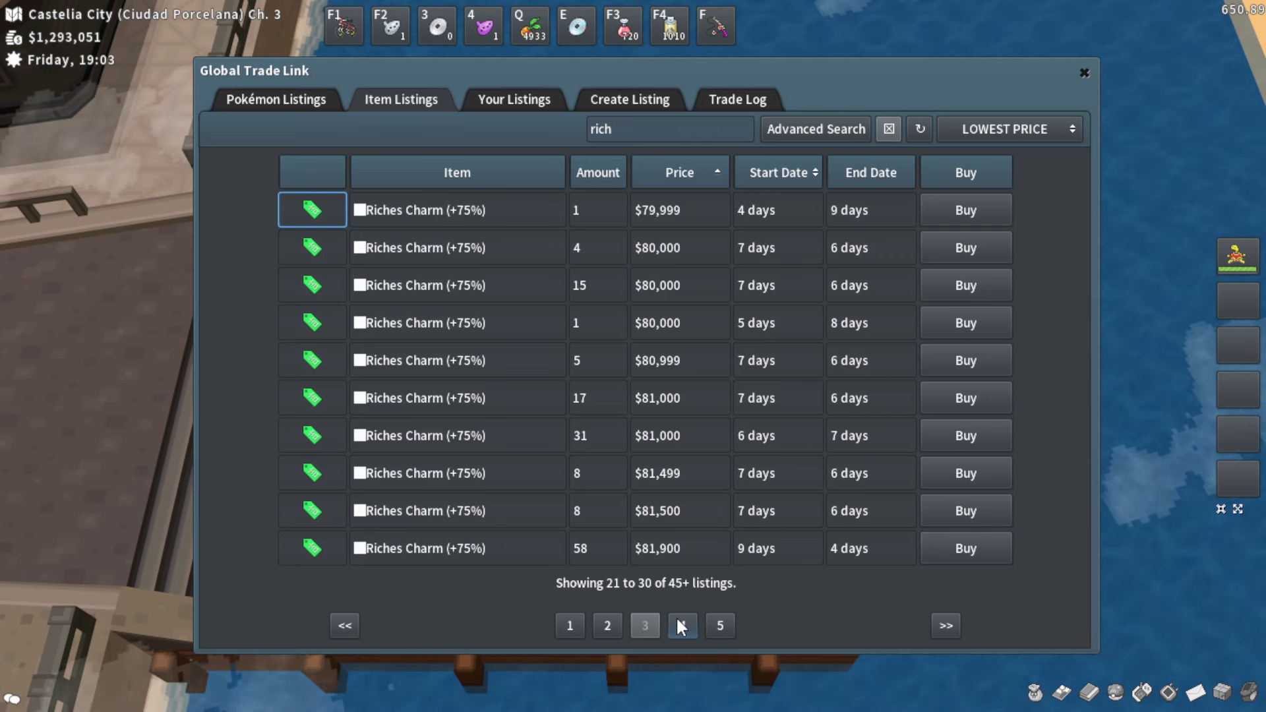
pyautogui.click(679, 625)
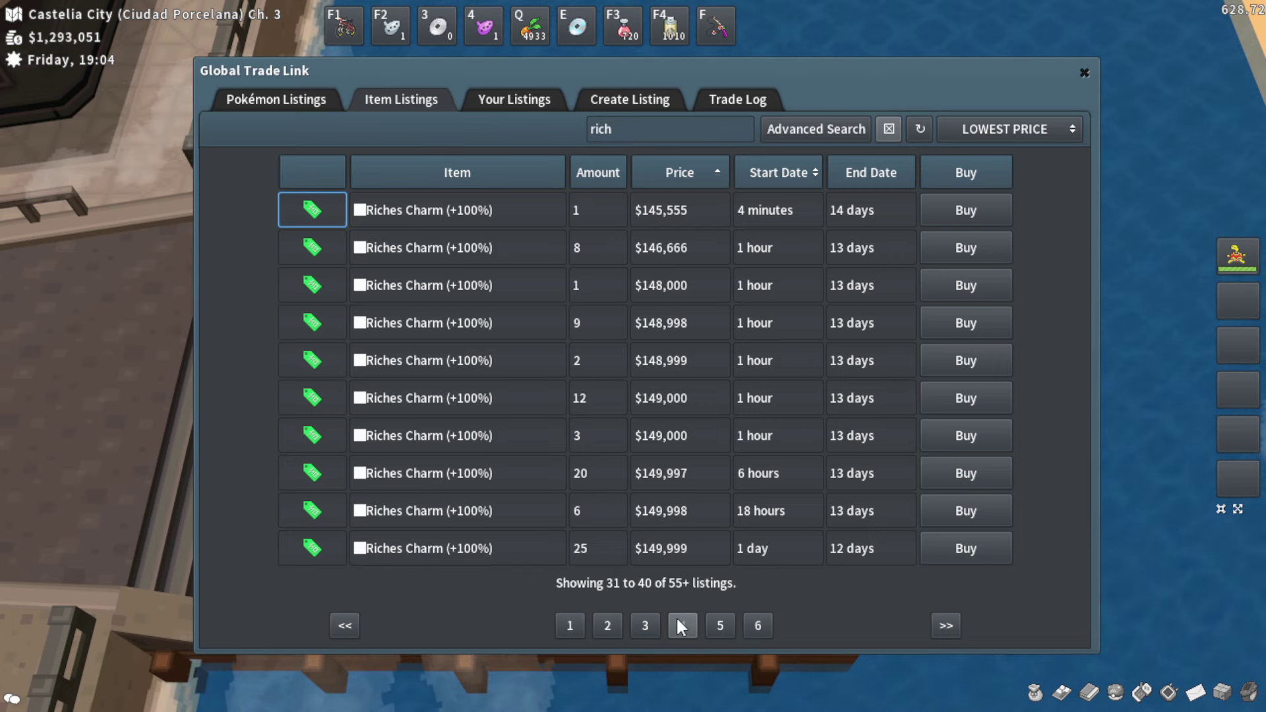
pyautogui.click(569, 625)
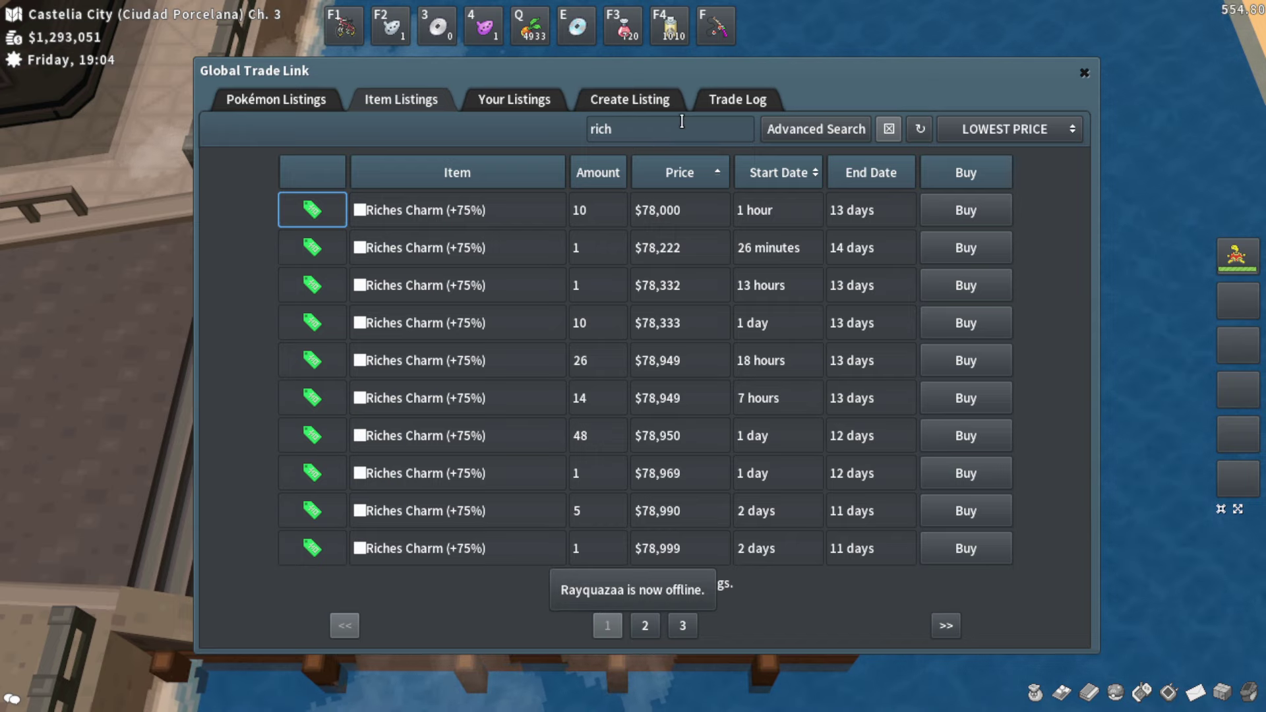
pyautogui.click(589, 134)
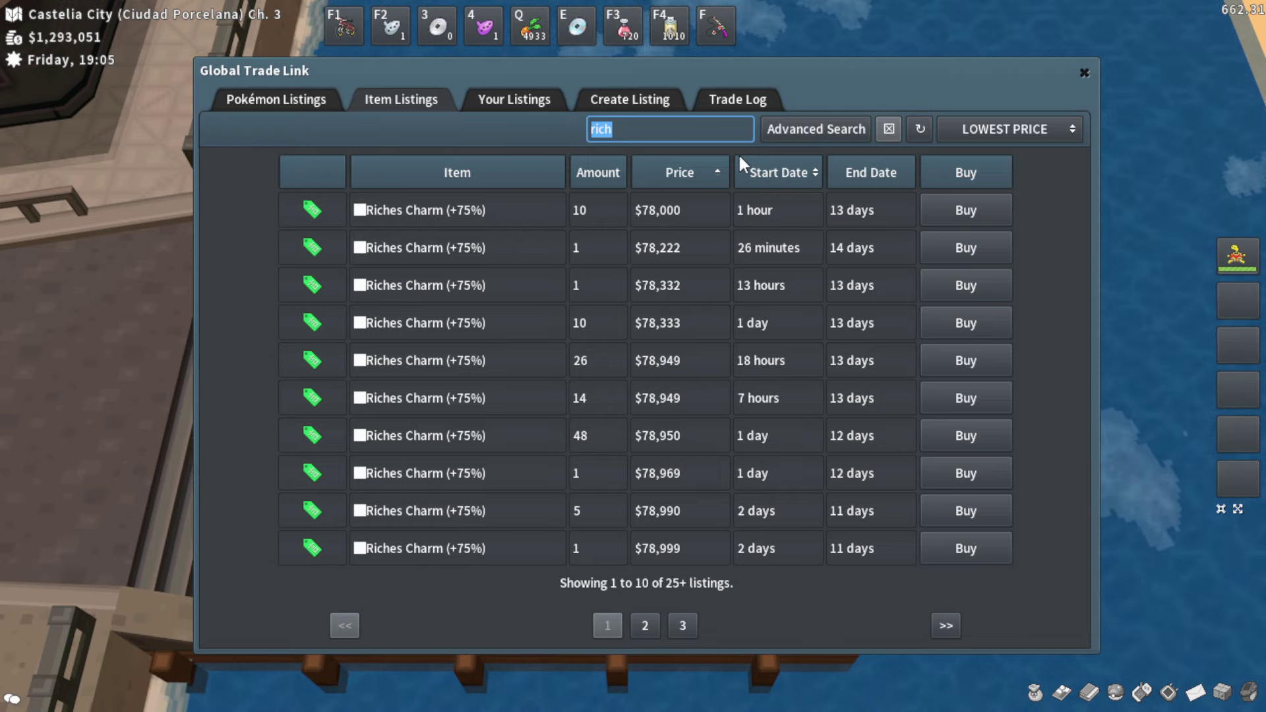
# Delete the 'rich' search term so all 15,946 item listings show cheapest first
pyautogui.click(701, 132)
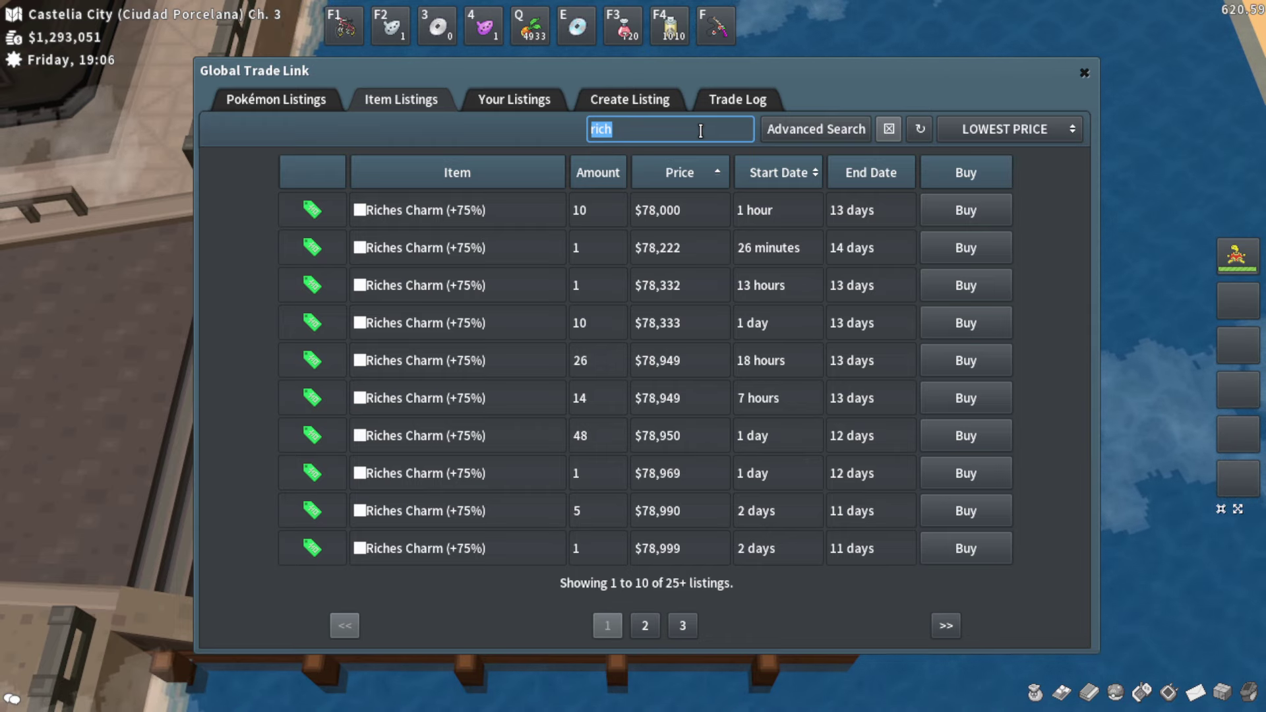
pyautogui.press('BackSpace')
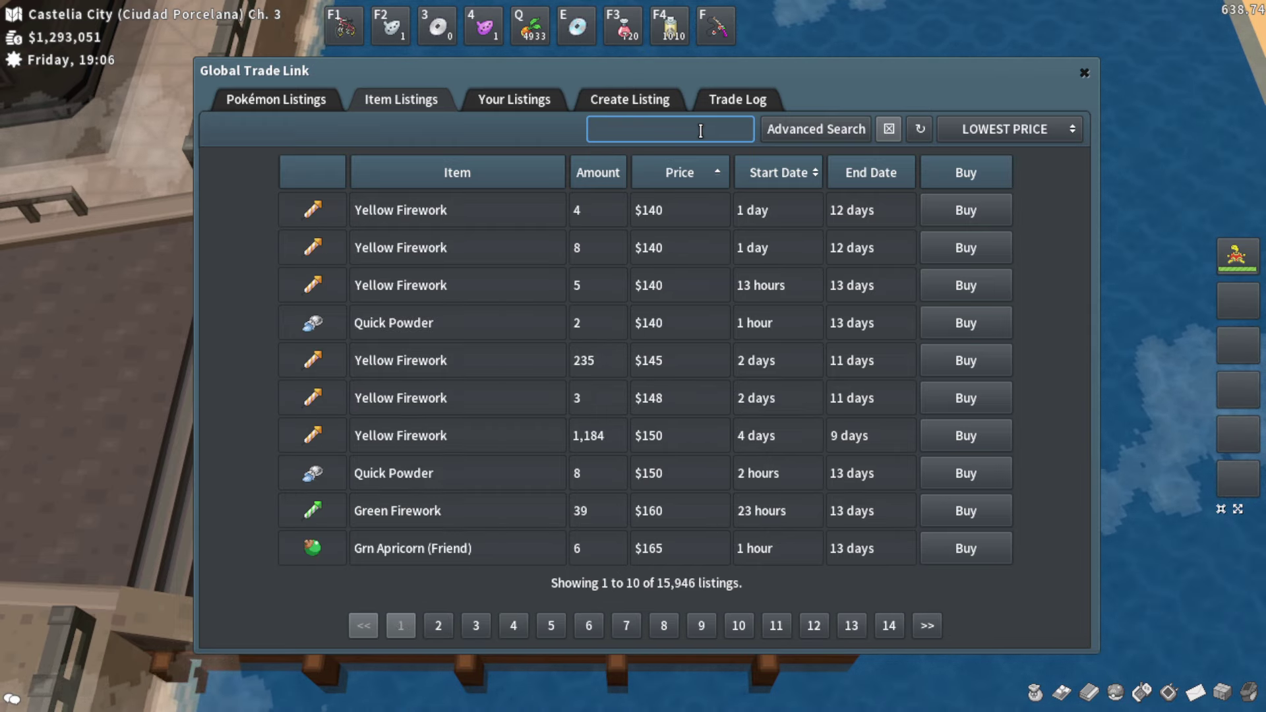
pyautogui.write('amu')
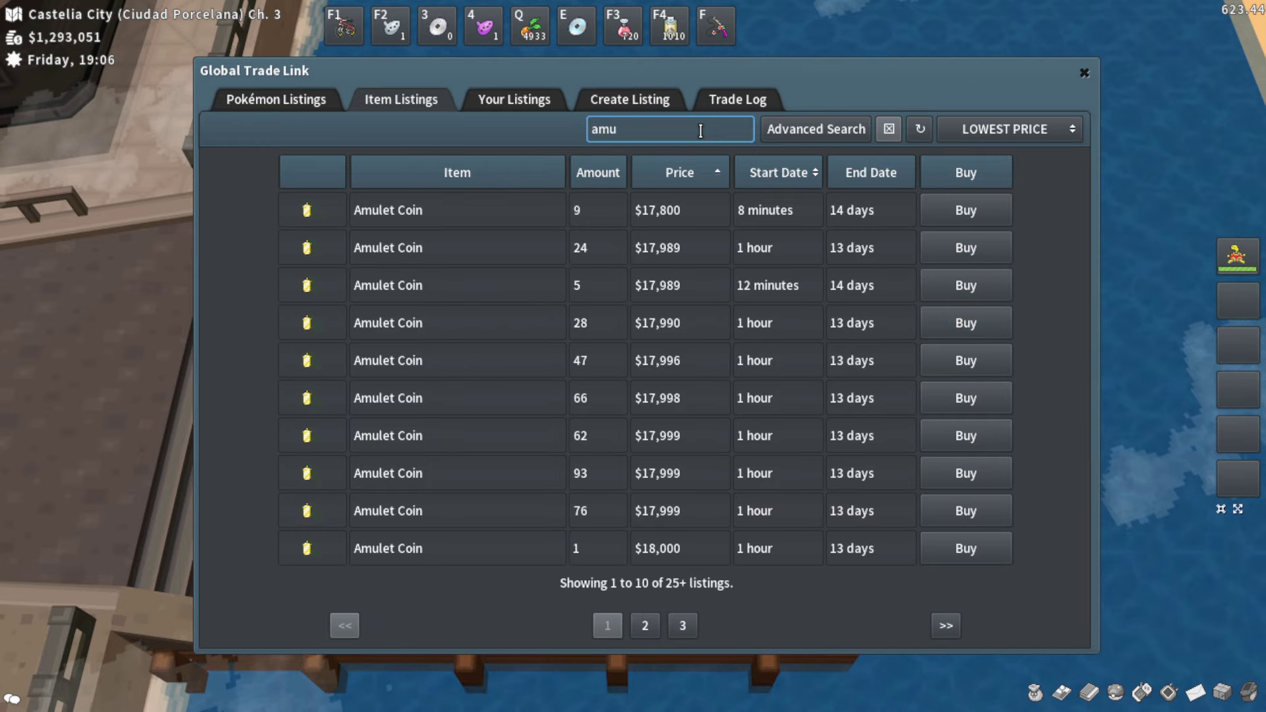
# Sort the Amulet Coin offers by price and page through to page 3 and back to page 1
pyautogui.click(683, 175)
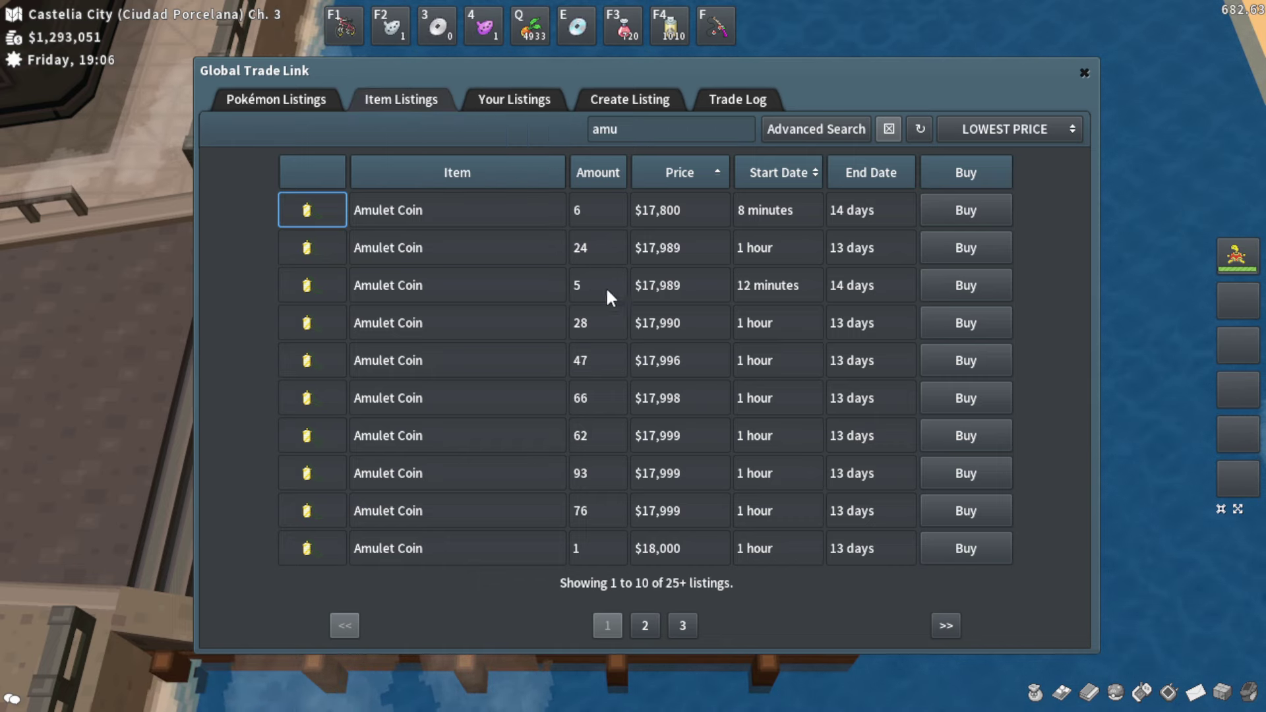
pyautogui.click(645, 625)
pyautogui.click(683, 625)
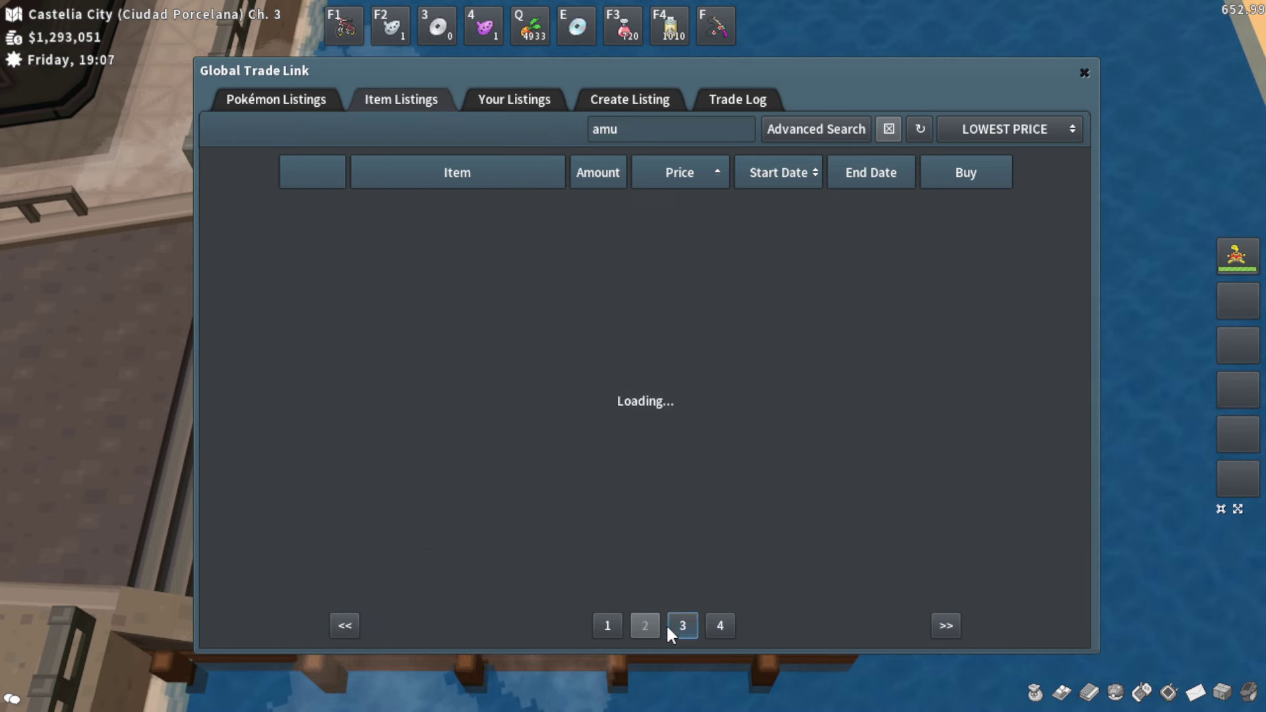
pyautogui.click(609, 627)
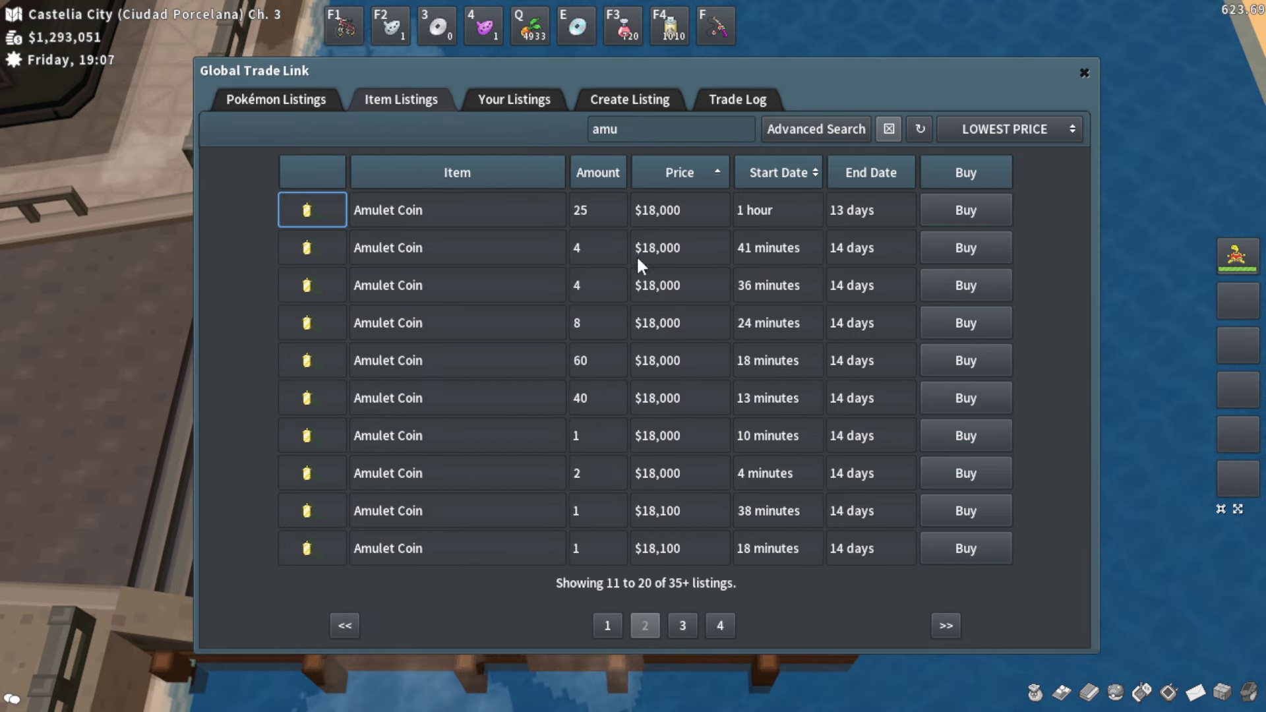
pyautogui.click(607, 627)
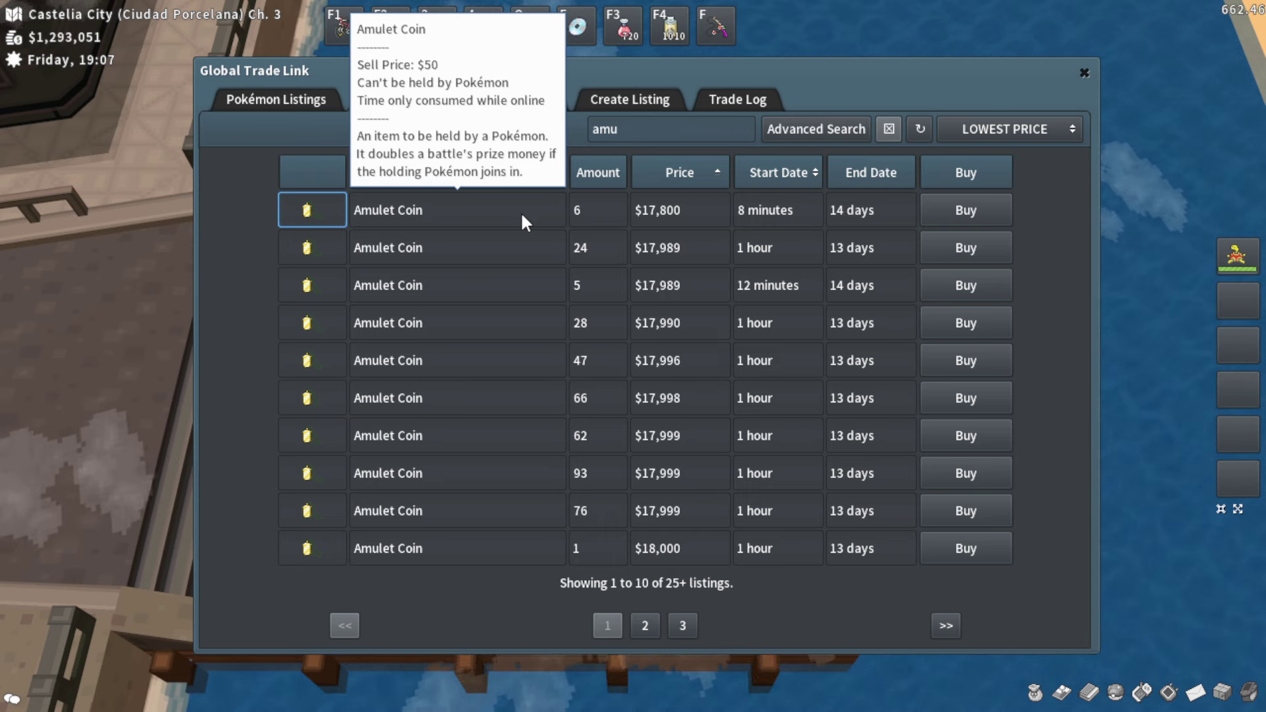
# Glance at Your Listings, Item Listings and the Pokémon trade listings
pyautogui.click(516, 103)
pyautogui.click(419, 105)
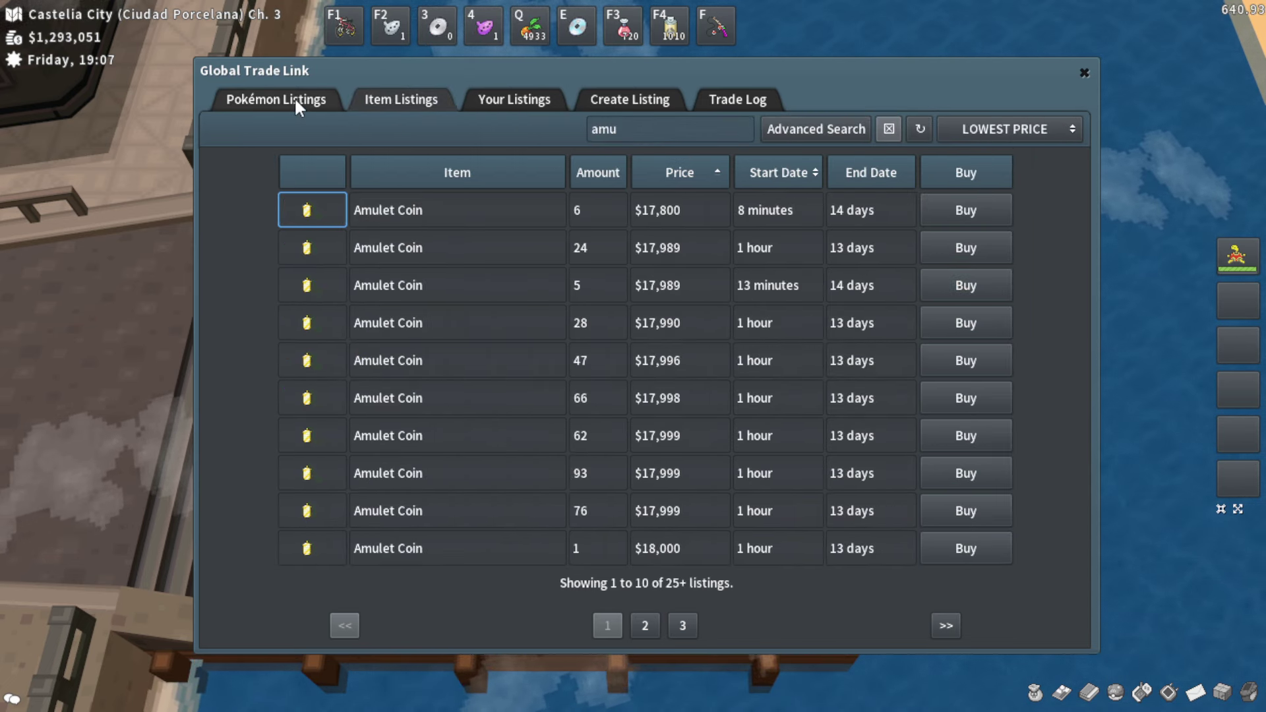
pyautogui.click(294, 97)
# Close the Global Trade Link, briefly view the trainer card, and return to the Castelia City pier
pyautogui.click(1085, 72)
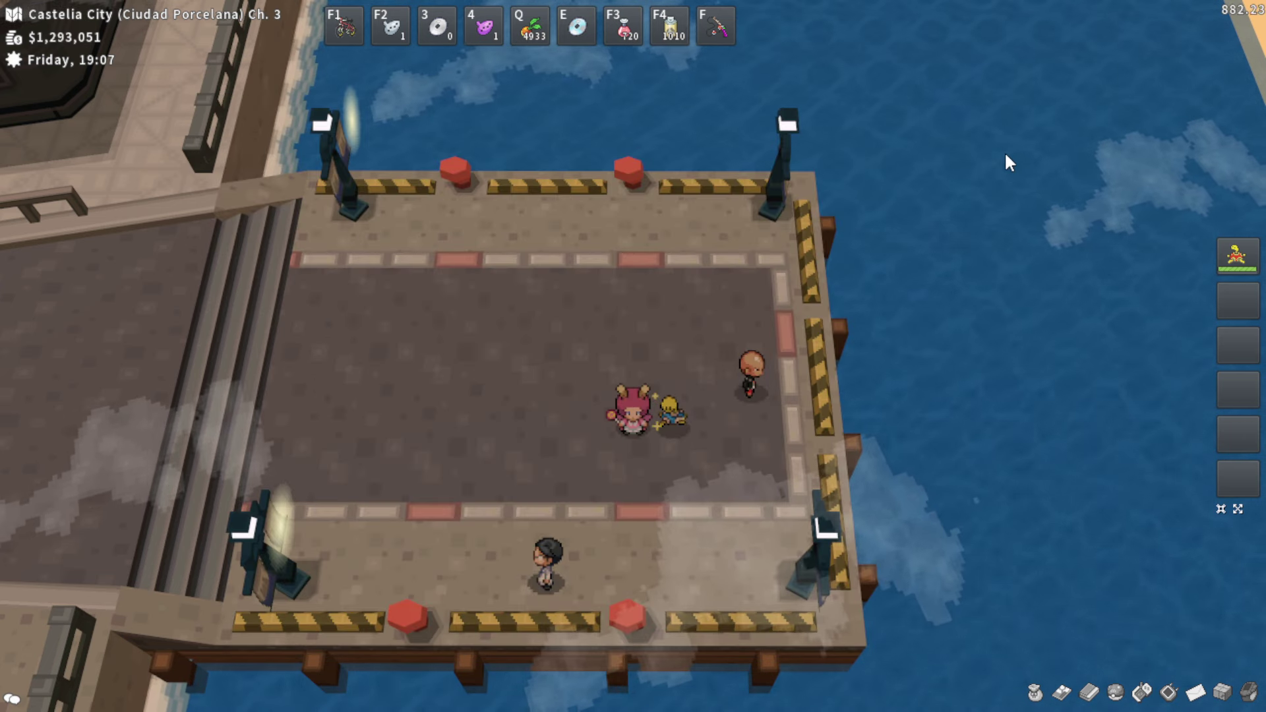
pyautogui.press('c')
pyautogui.moveTo(776, 294)
pyautogui.mouseDown()
pyautogui.moveTo(853, 225)
pyautogui.moveTo(1032, 156)
pyautogui.mouseUp()
pyautogui.press('c')
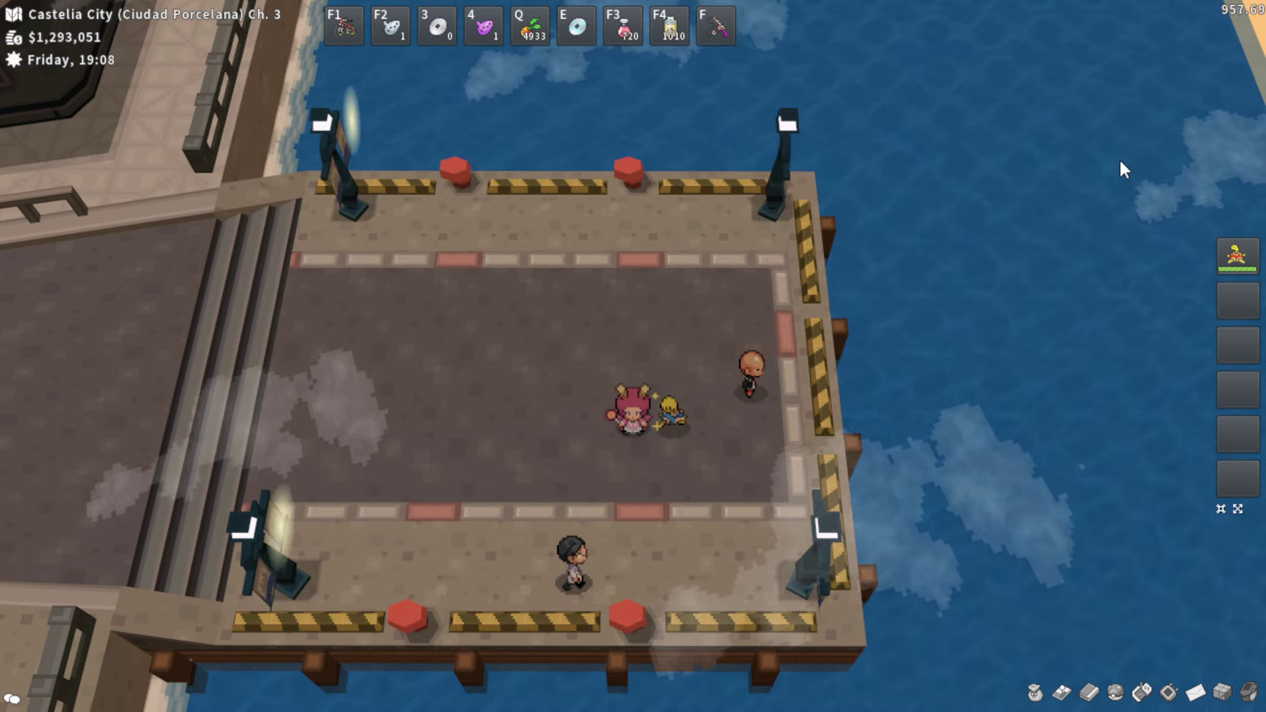